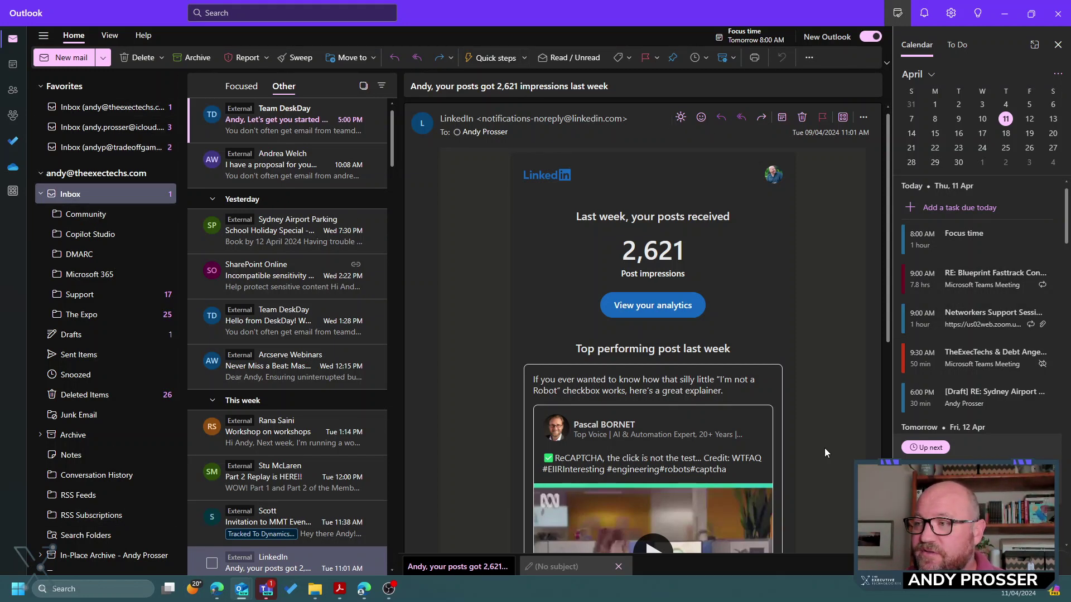
Step: Flip the side panel between the calendar agenda and To Do, ending on To Do with a new task started
click(951, 49)
click(922, 48)
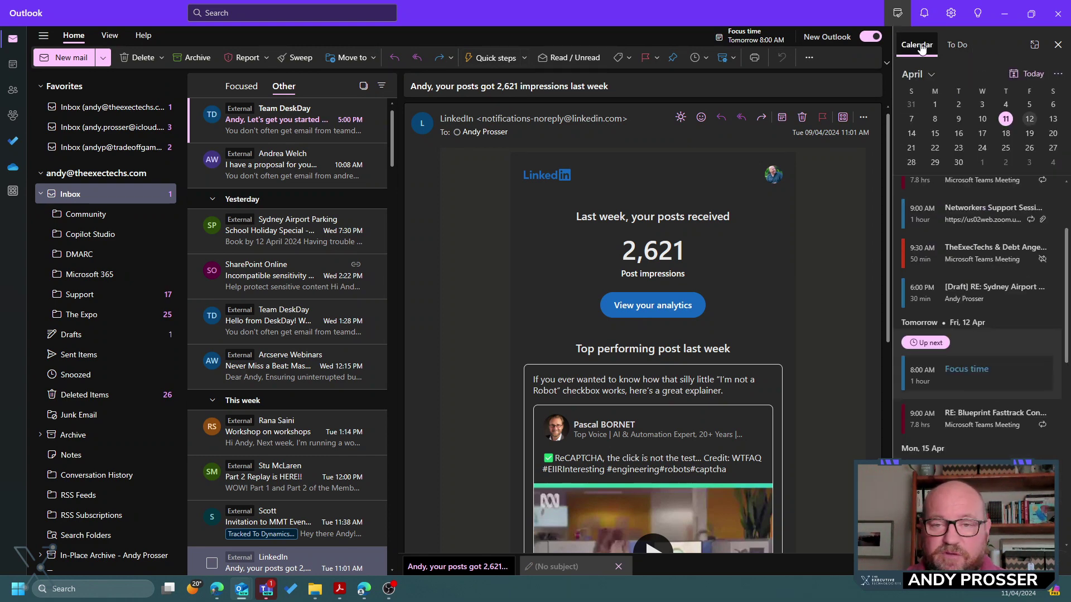
click(956, 44)
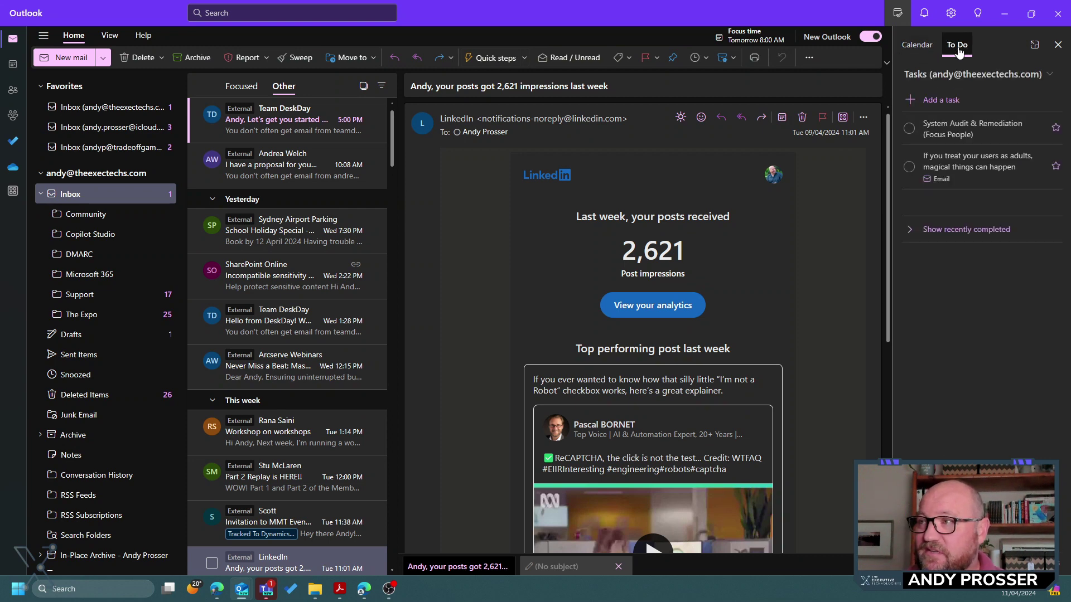
click(926, 49)
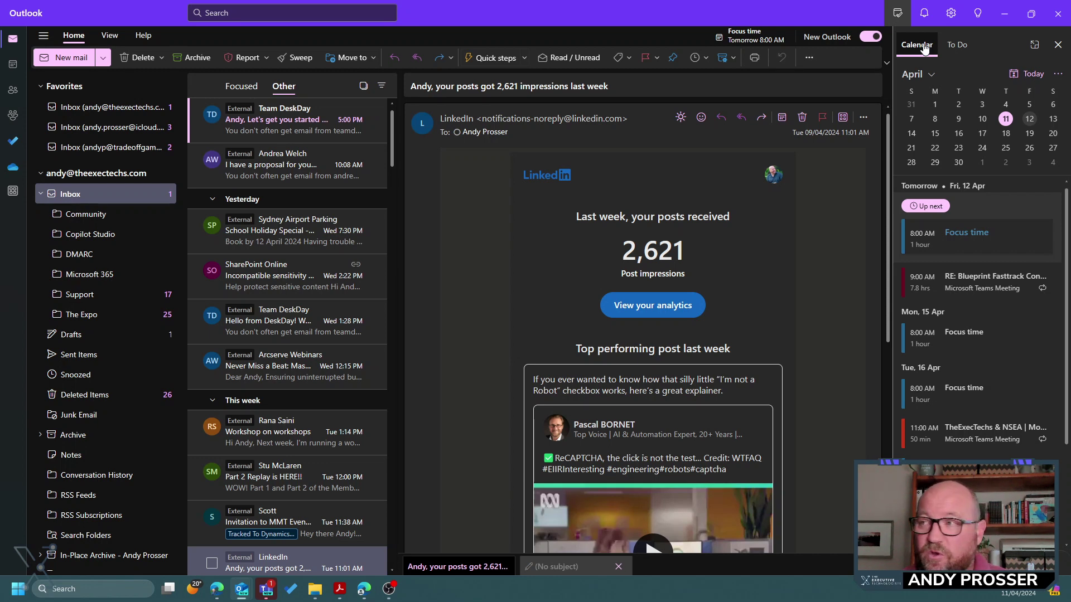
click(956, 44)
click(942, 101)
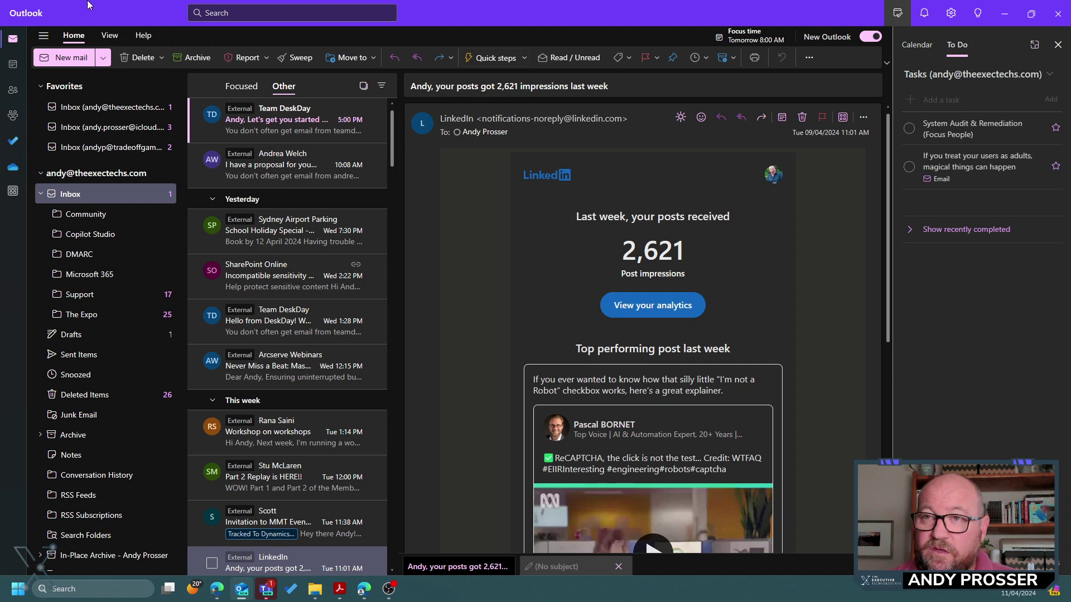
Step: Start a new email and put the cursor in its message body
click(64, 59)
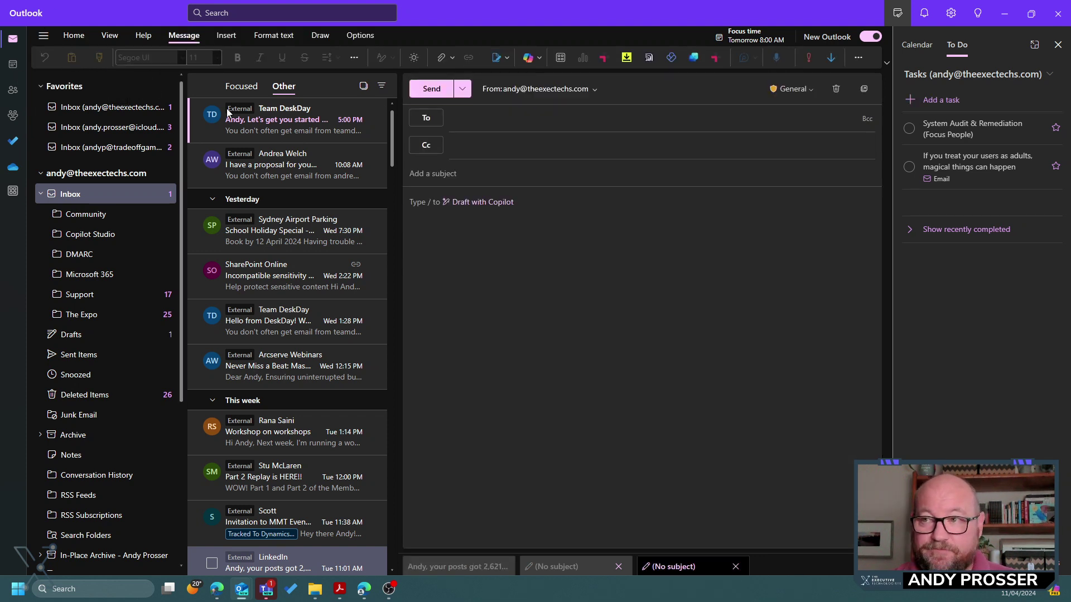
click(524, 204)
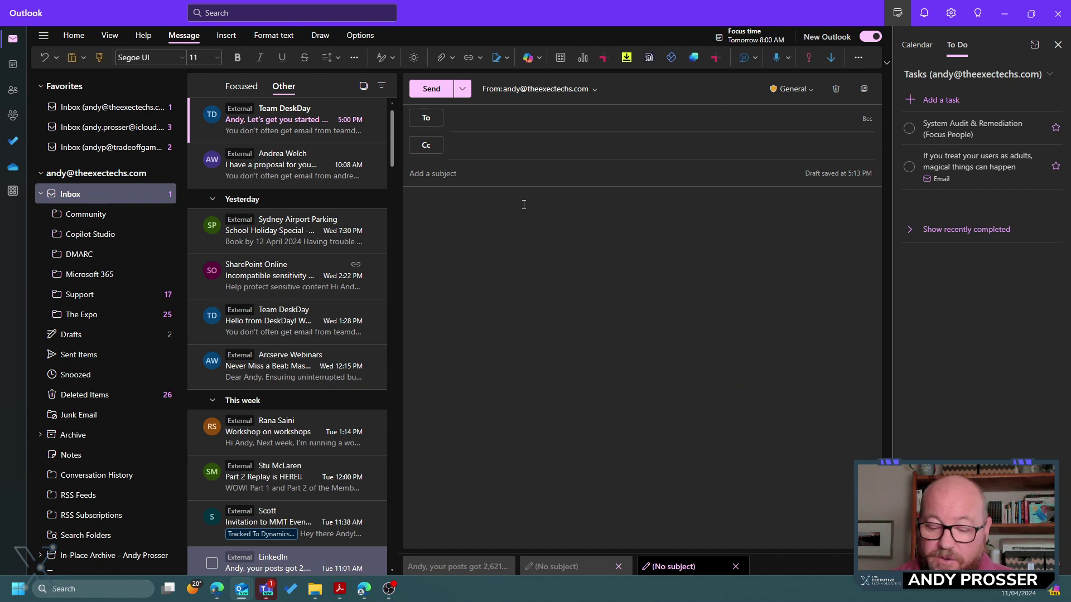
text(/)
key(BackSpace)
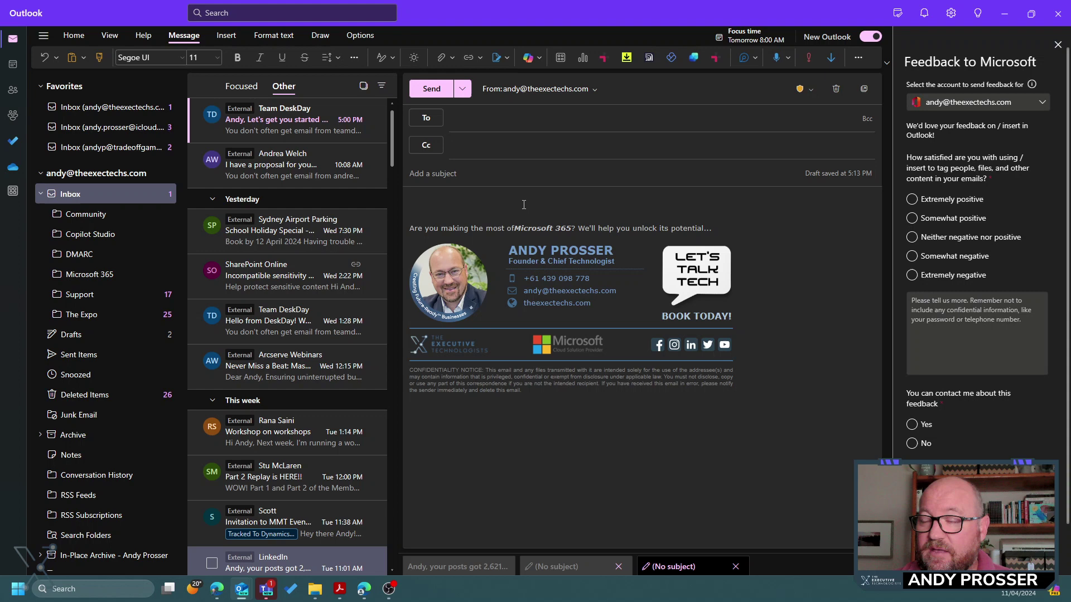
Step: Prompt Draft with Copilot for an email on 5+ new Outlook features with a product-page link
text(/)
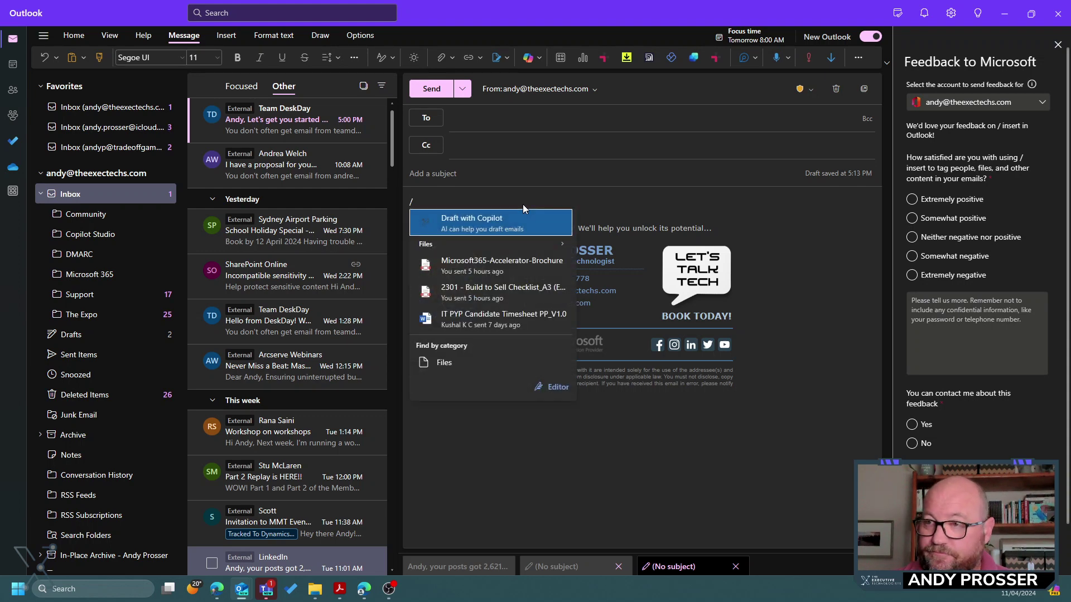
click(474, 227)
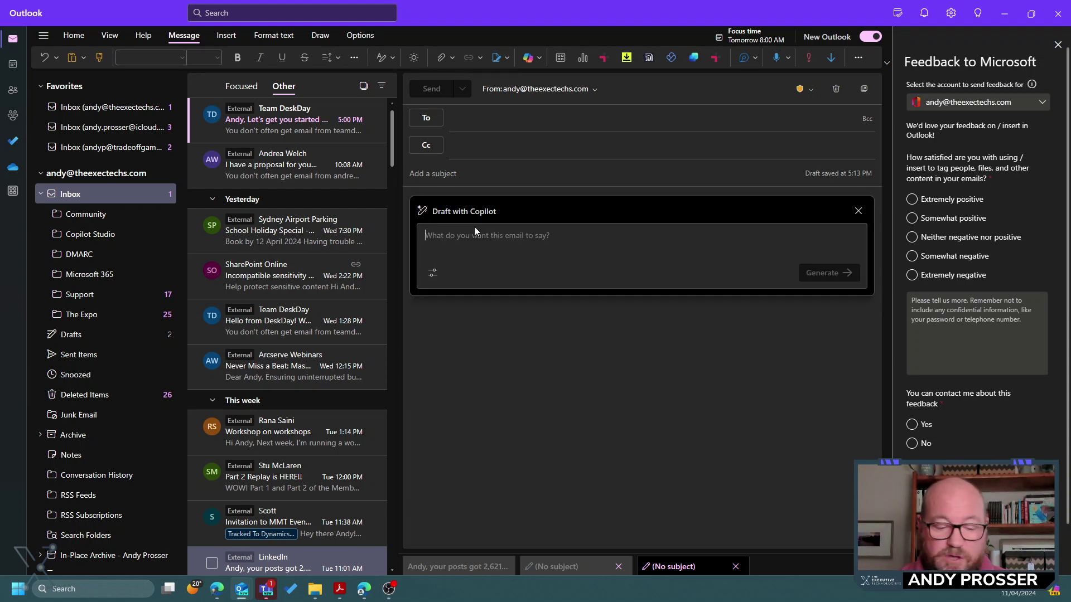
text(w)
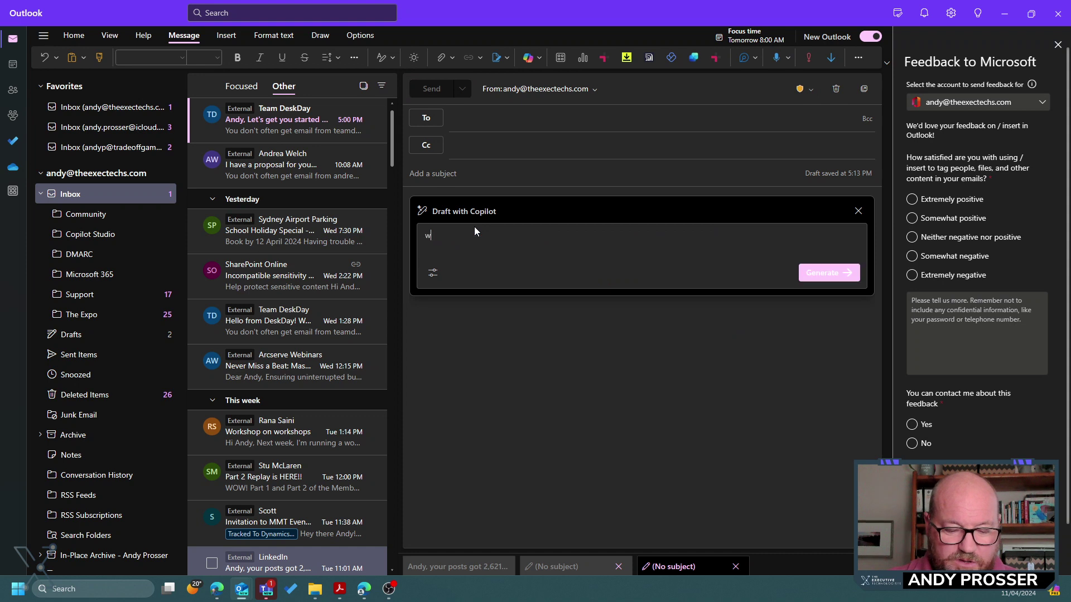
text(rite and e)
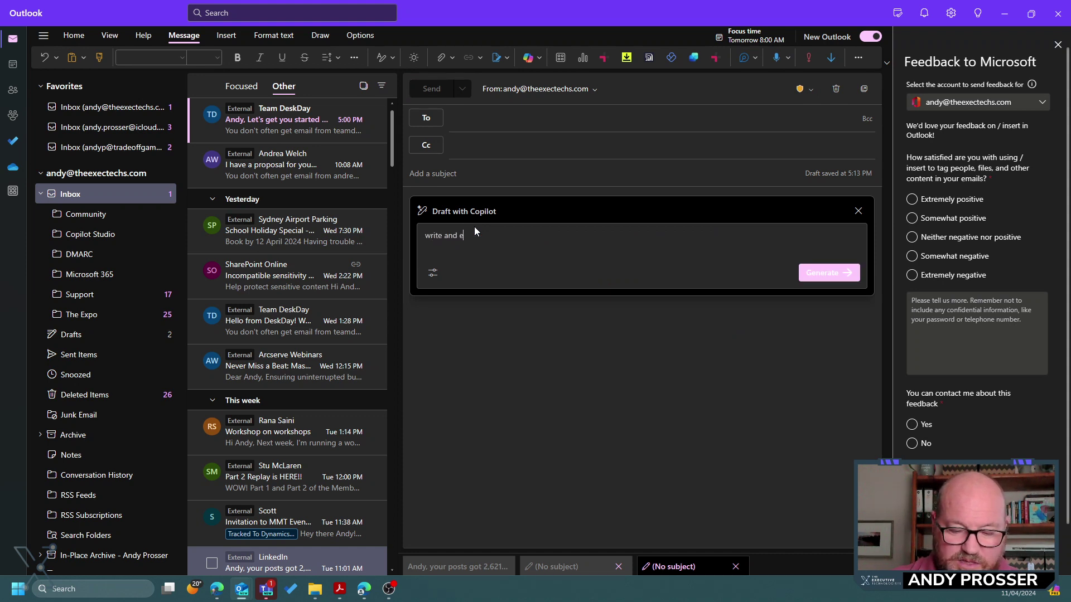
text(mail wit)
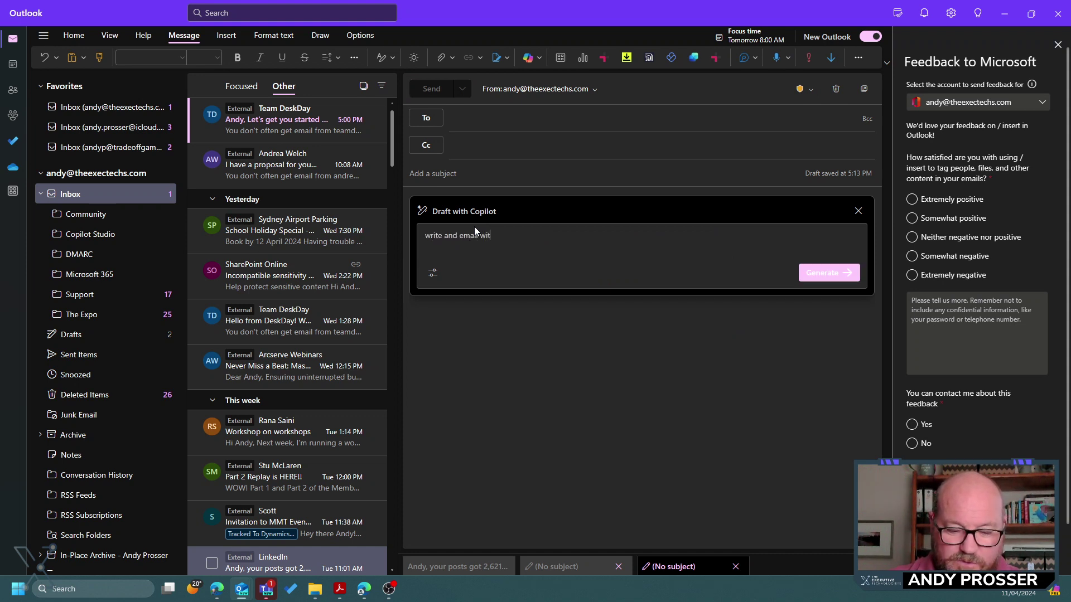
text(h at least 5 new fe)
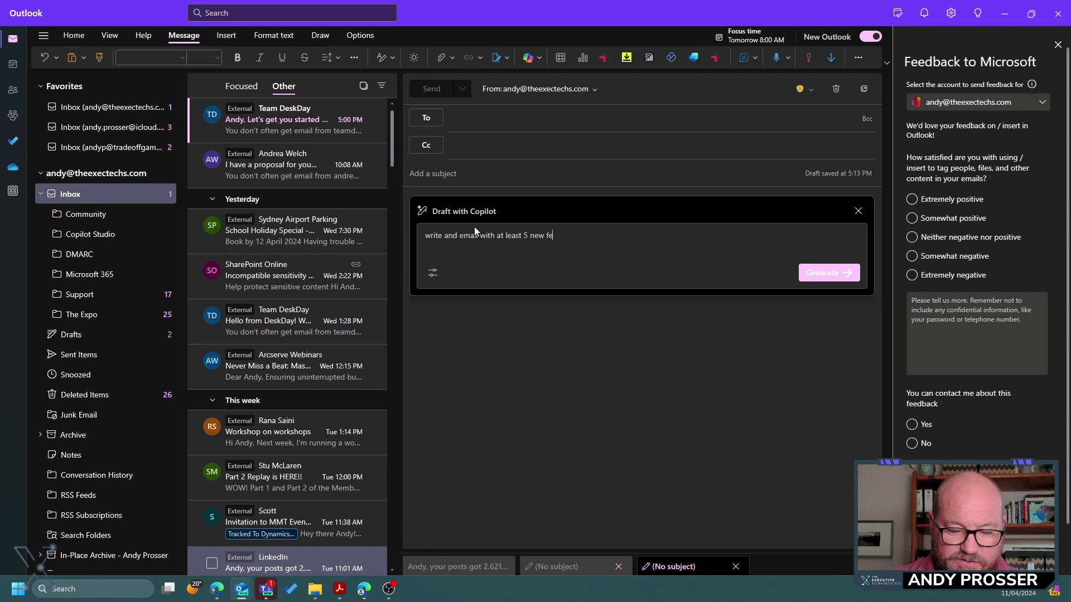
text(trues de)
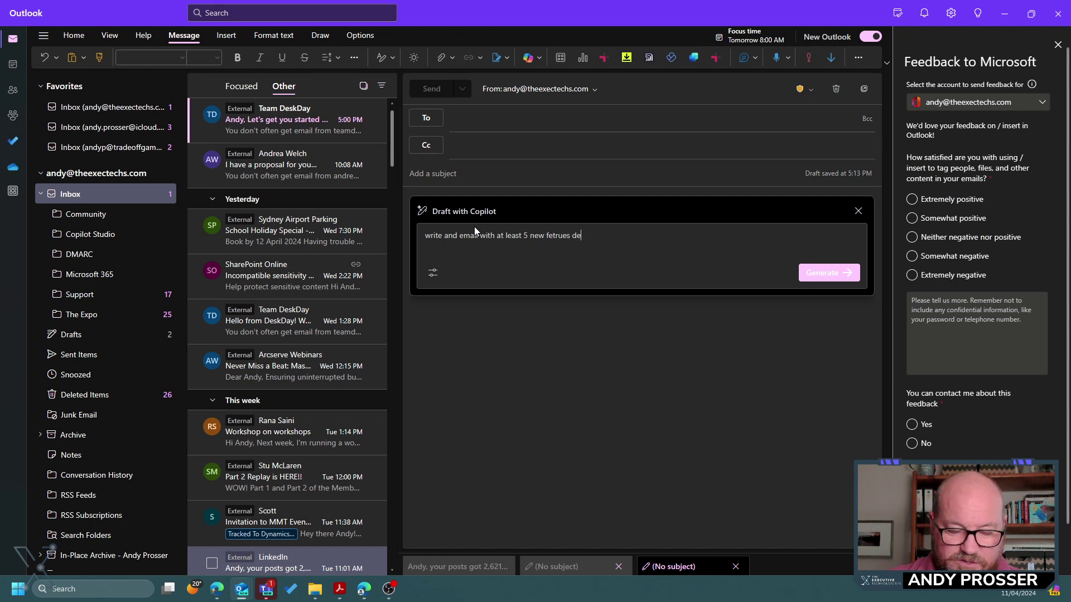
text(cribing )
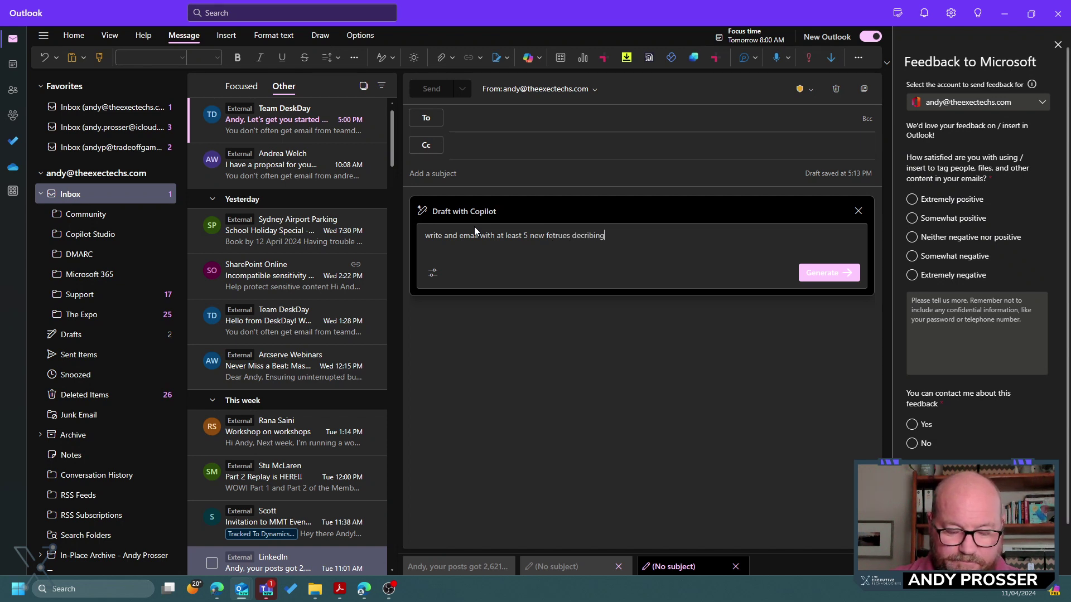
text(why)
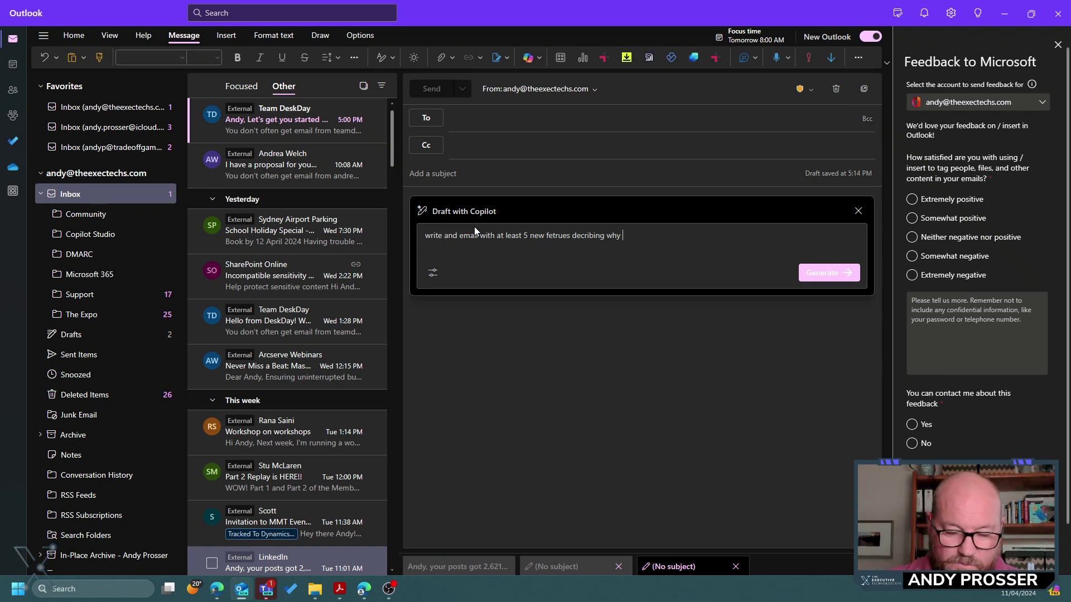
text(the new )
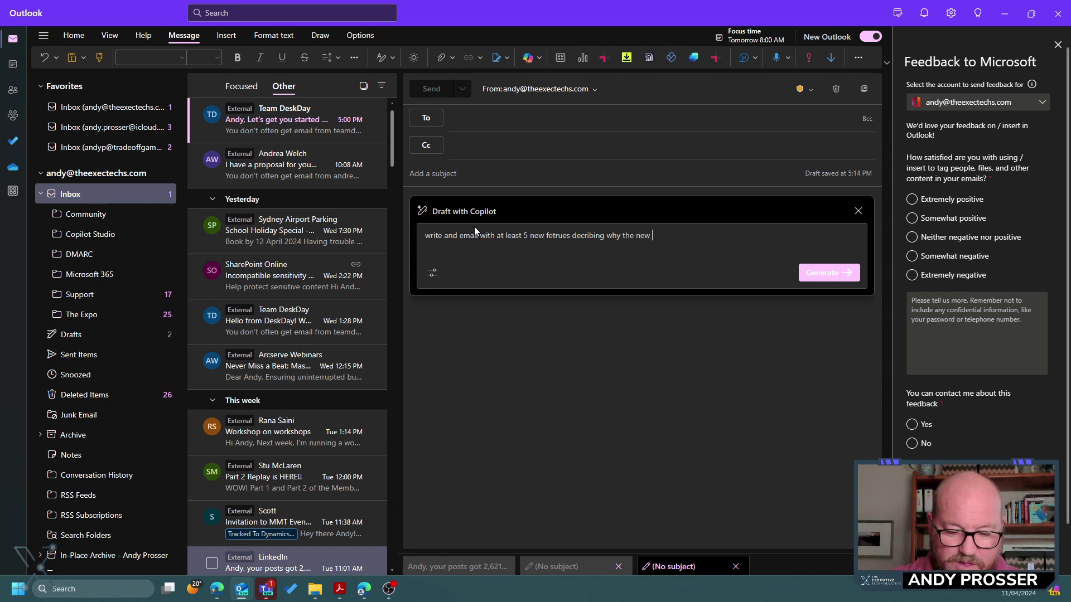
text(outloo)
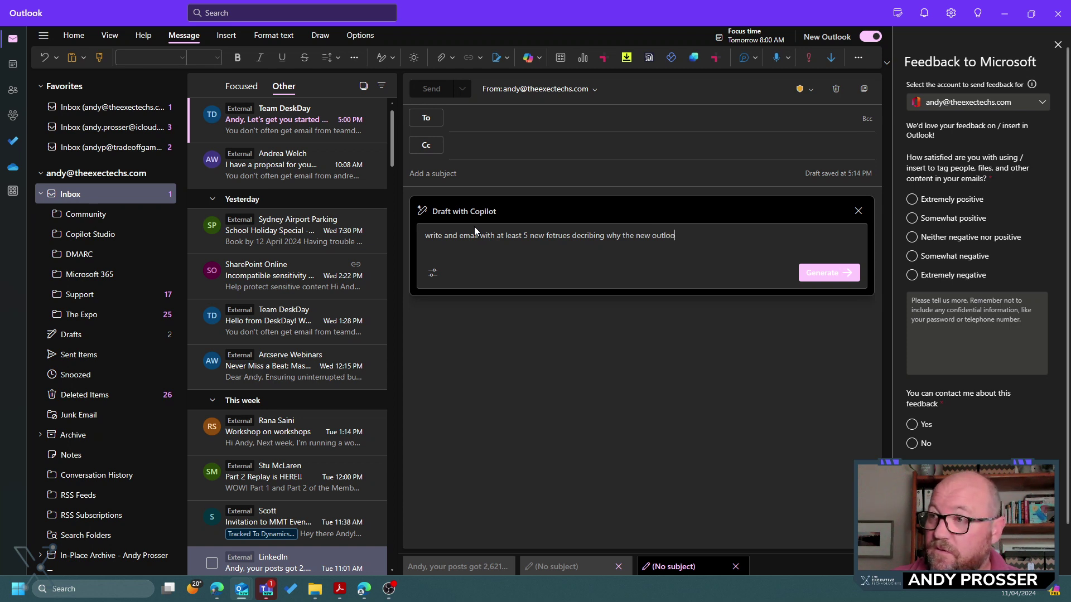
text(k is grea)
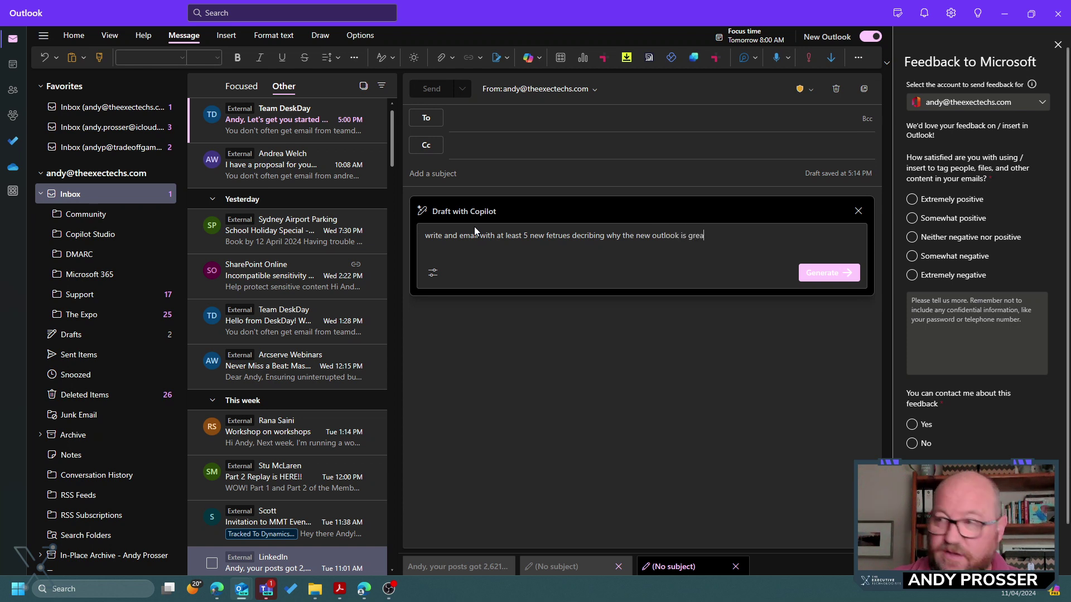
text(t. Include)
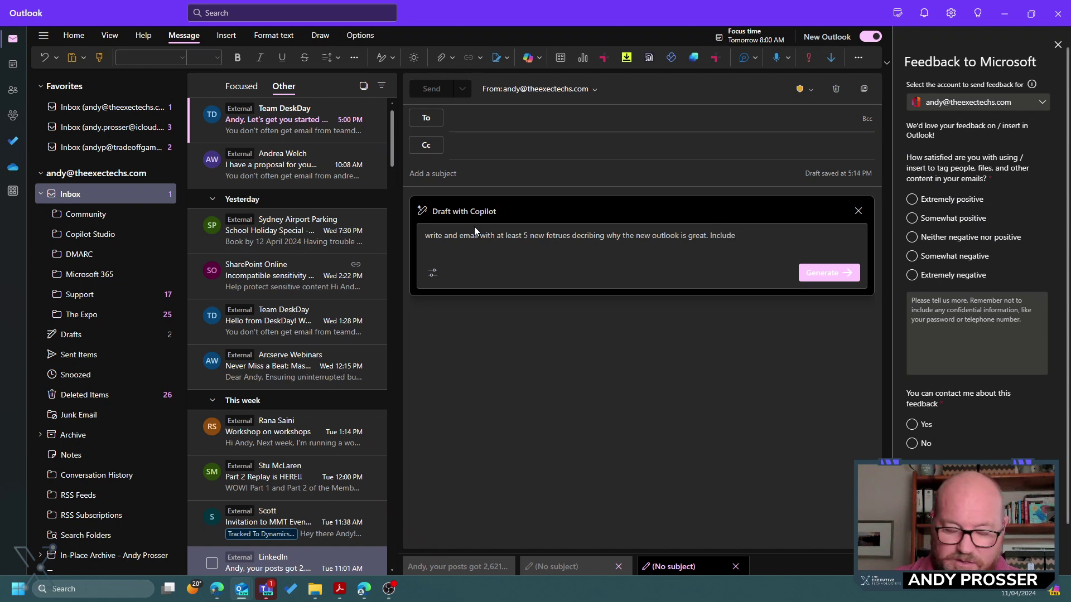
text( a link )
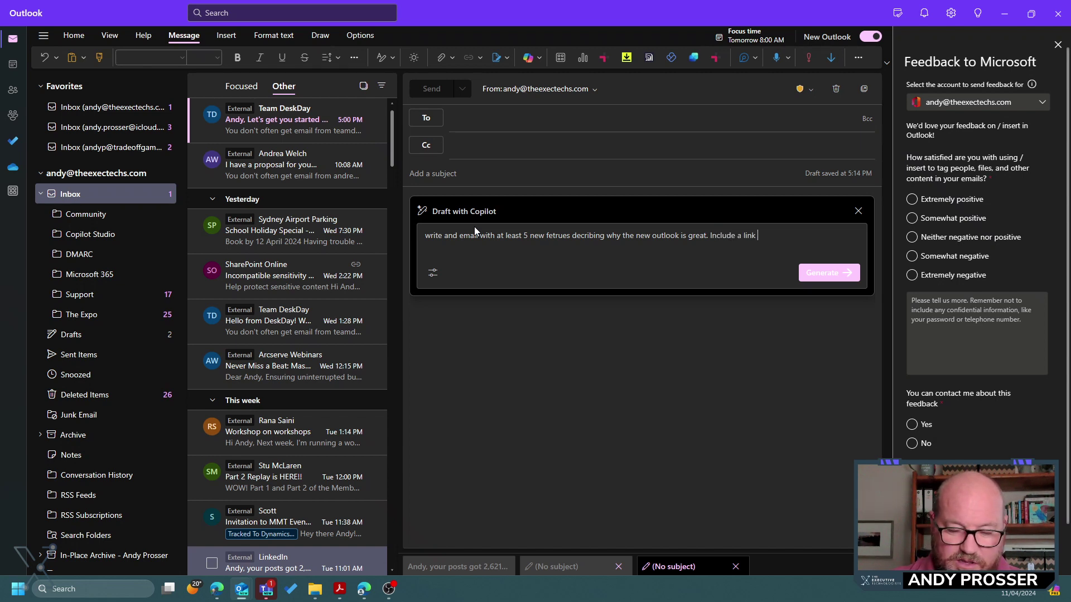
text(to the product)
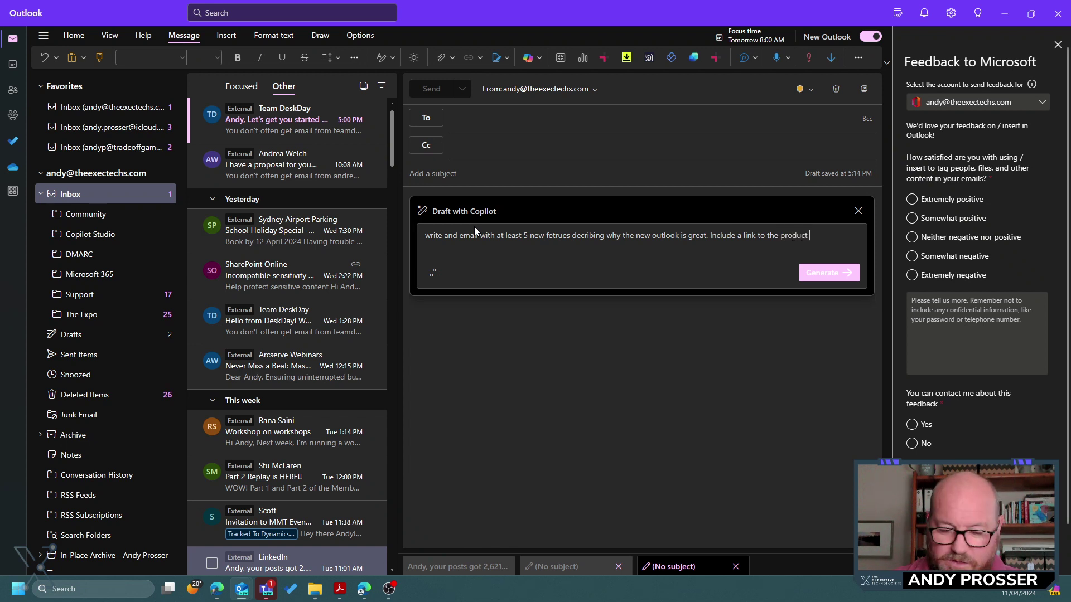
text( page)
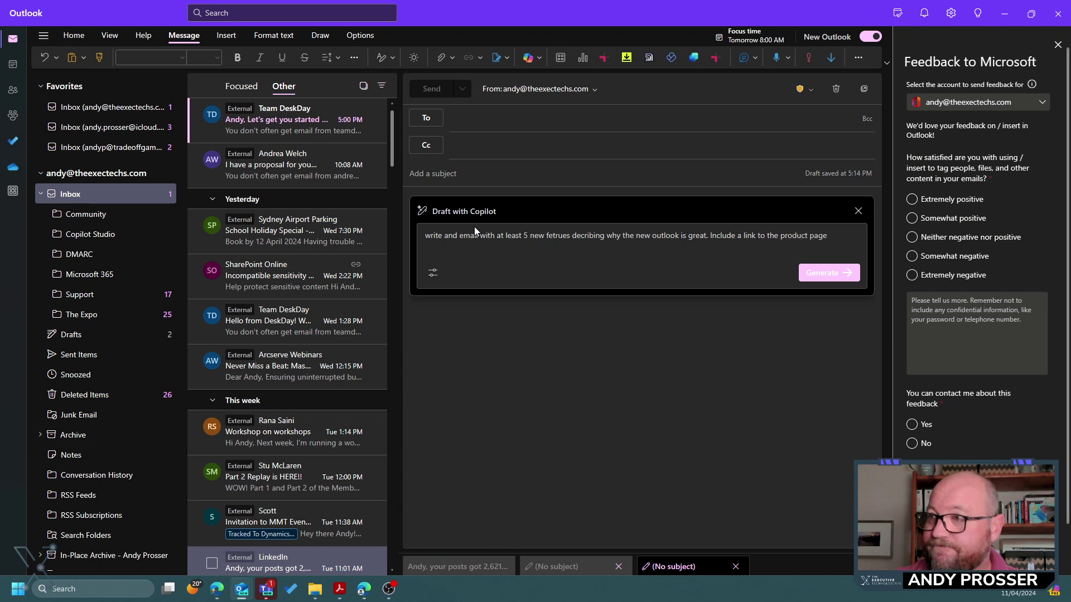
Step: Generate the Copilot draft, then ask Copilot to expand it with additional new features
click(825, 273)
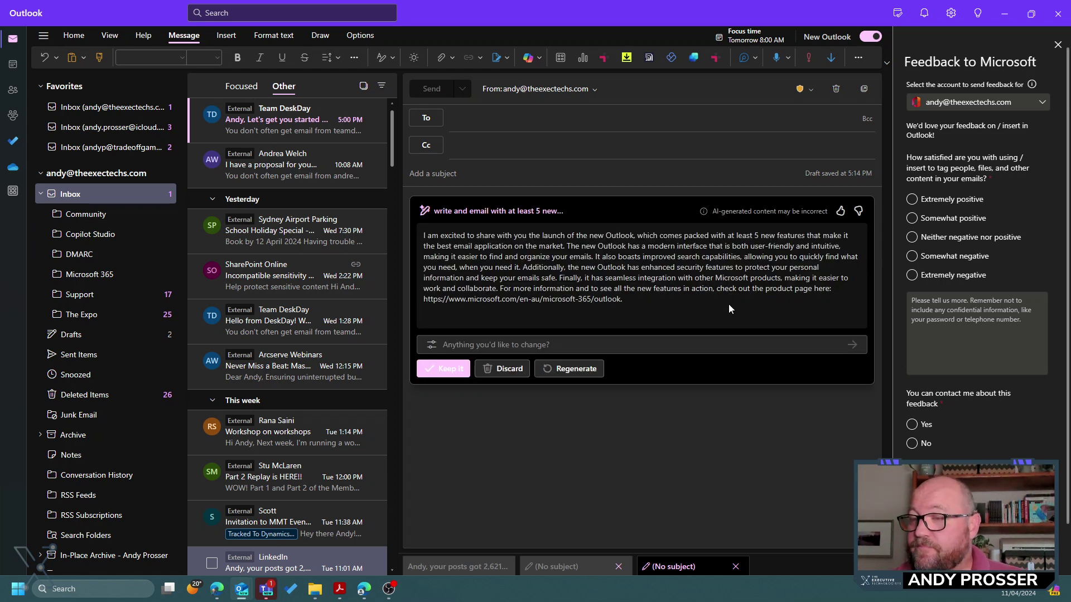
click(596, 344)
text(expand)
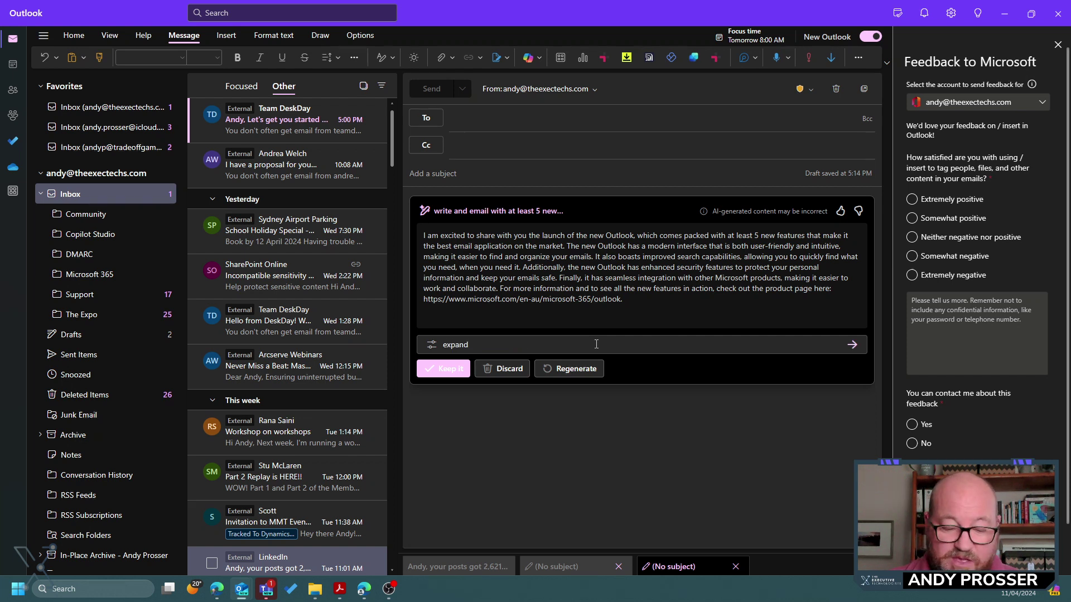
text( with ad)
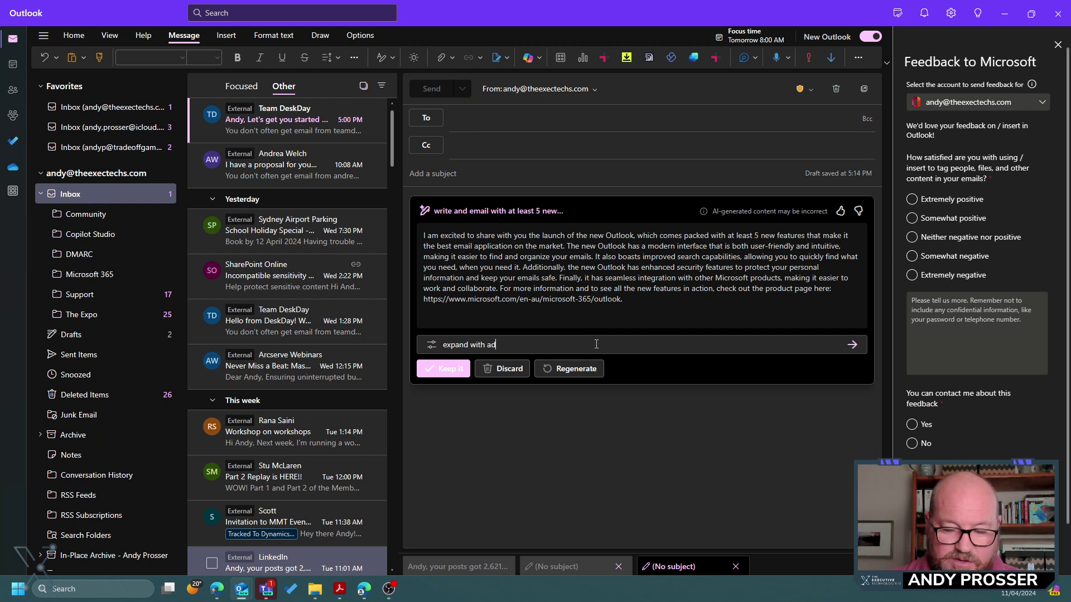
text(nition new feature)
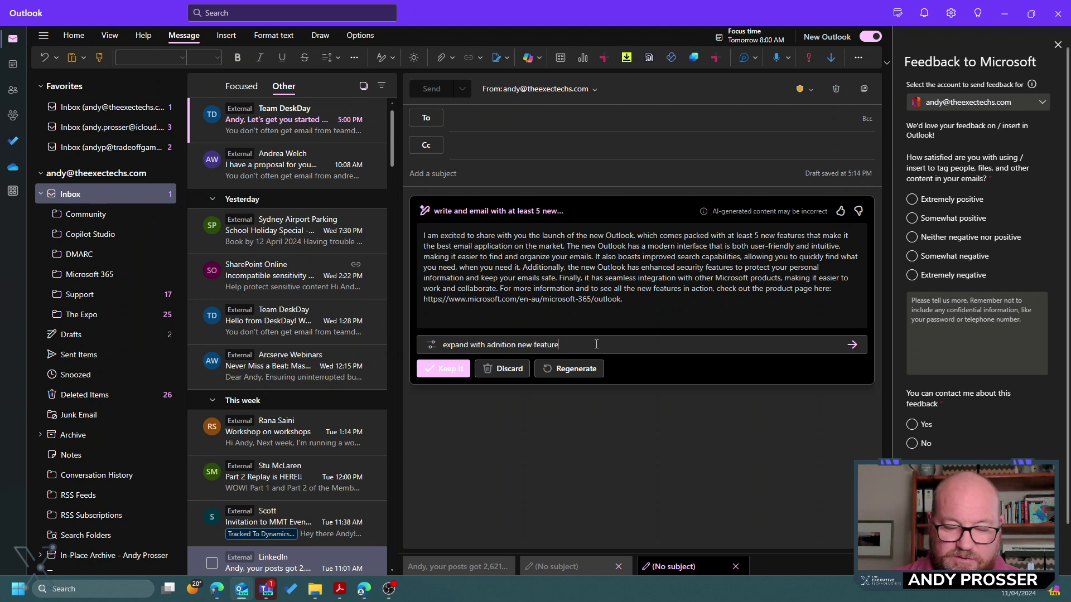
key(Return)
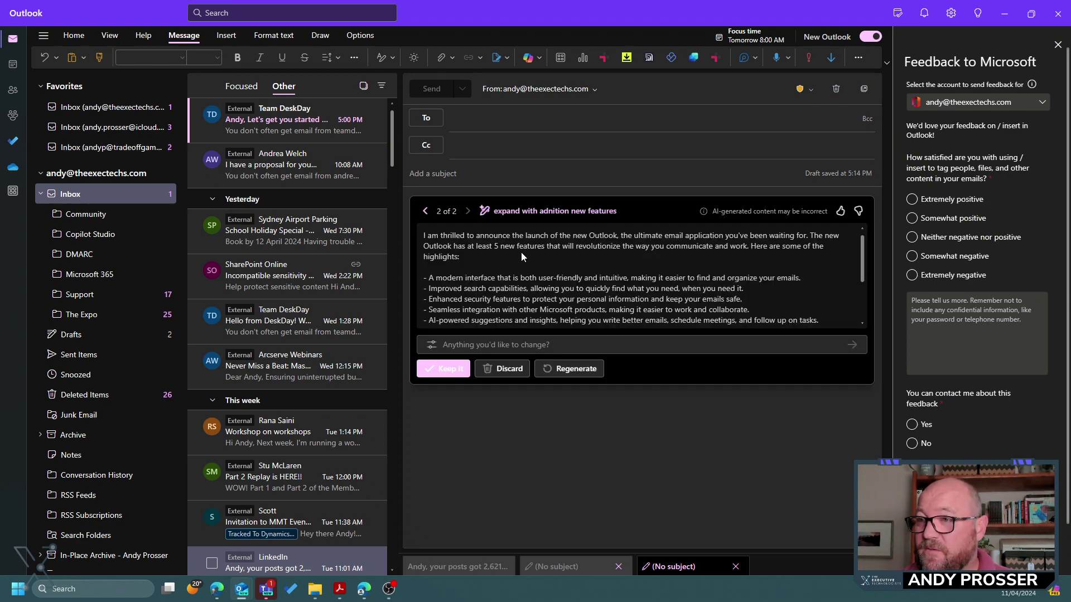
Step: Review Copilot's expanded version 2 of 2 and keep it in the message body
scroll(669, 284, down, 3)
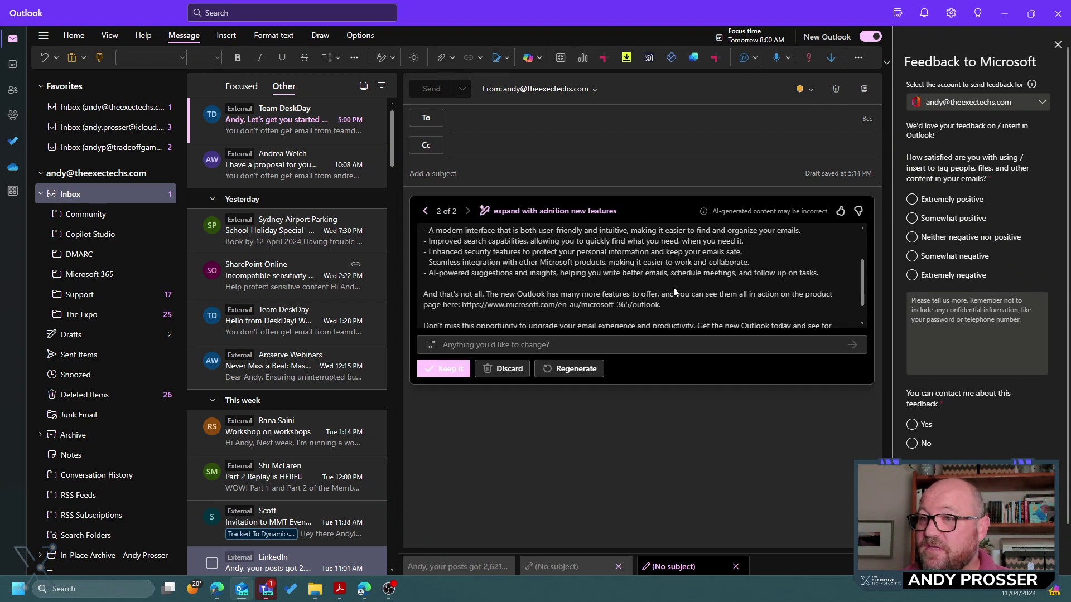
scroll(689, 306, up, 1)
scroll(689, 305, up, 2)
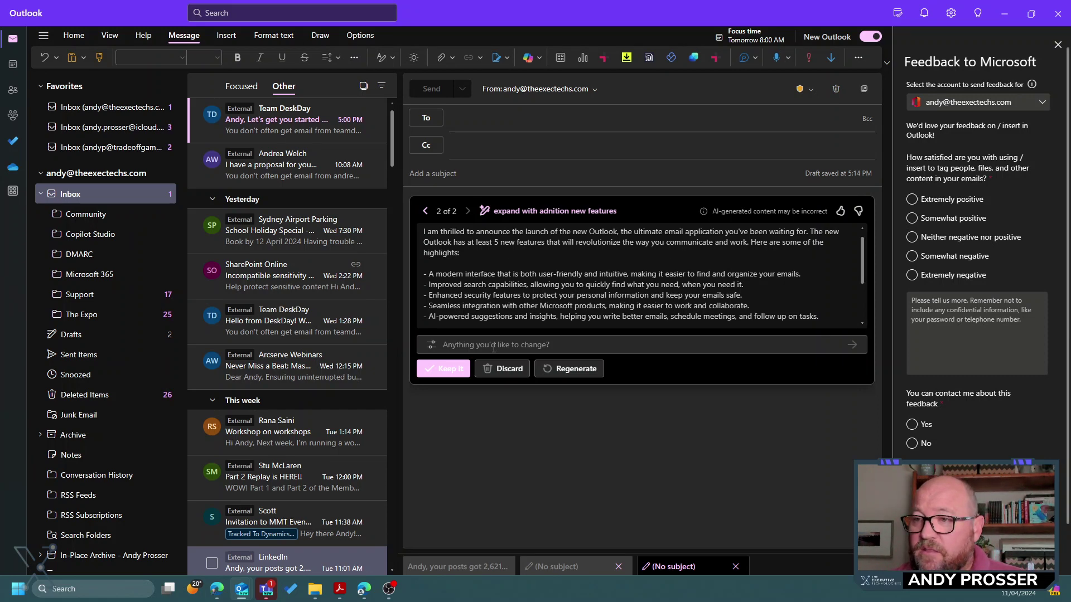
click(442, 369)
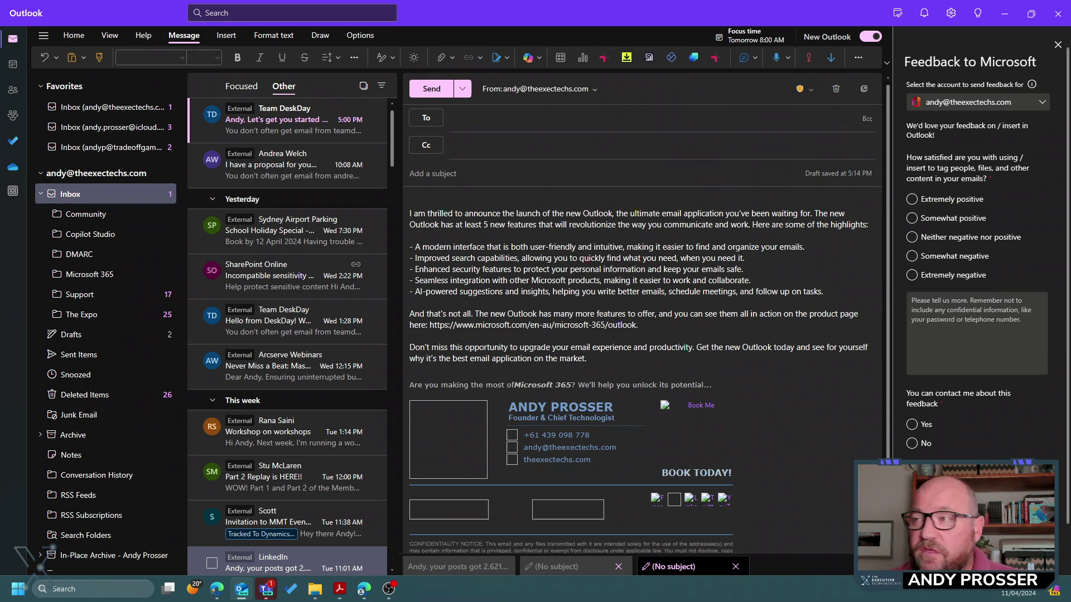
Step: Close the Feedback to Microsoft pane beside the finished draft
click(1057, 45)
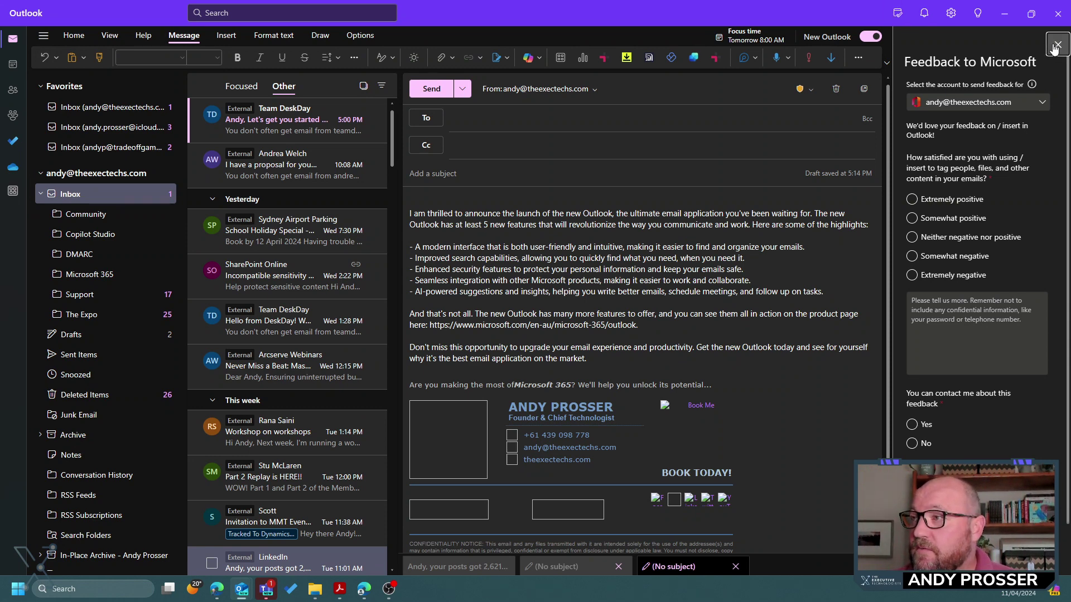
Step: Show My Day's To Do list, then go through Calendar and People to the Operations group inbox
click(904, 17)
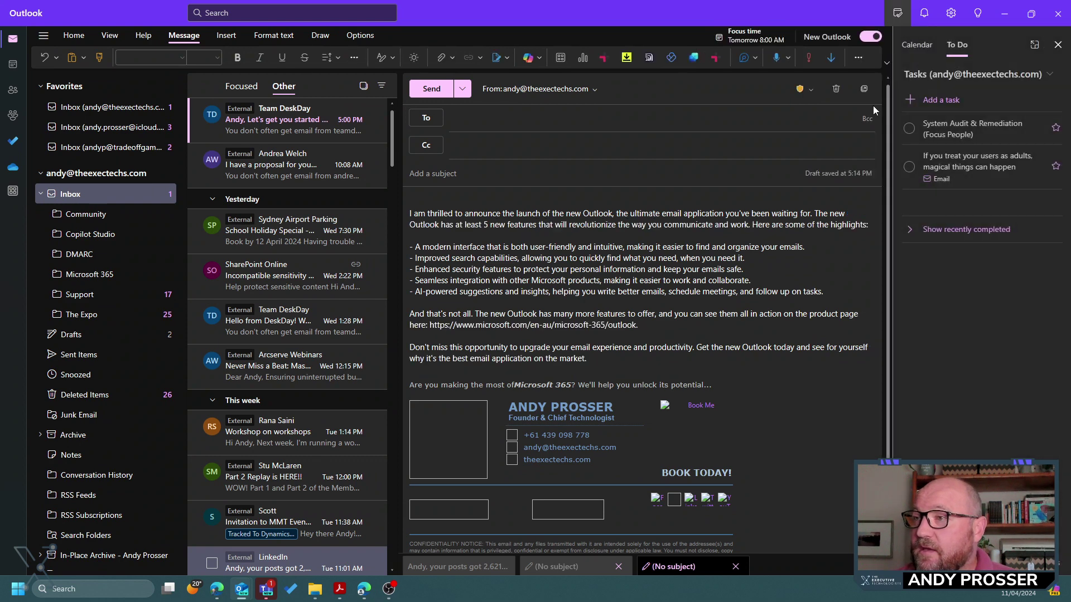
click(12, 66)
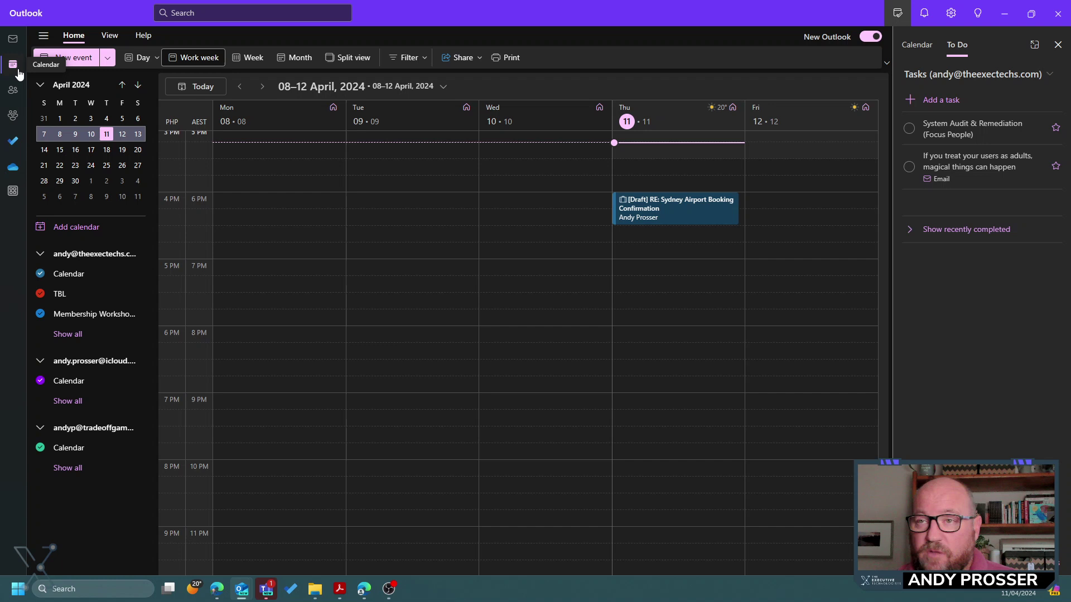
click(13, 92)
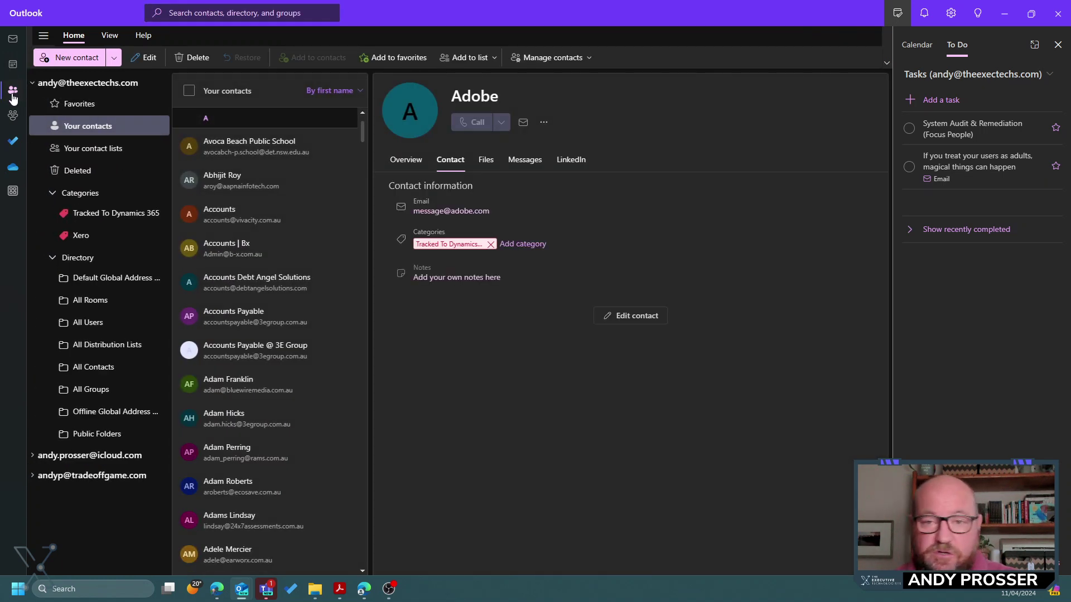
click(13, 127)
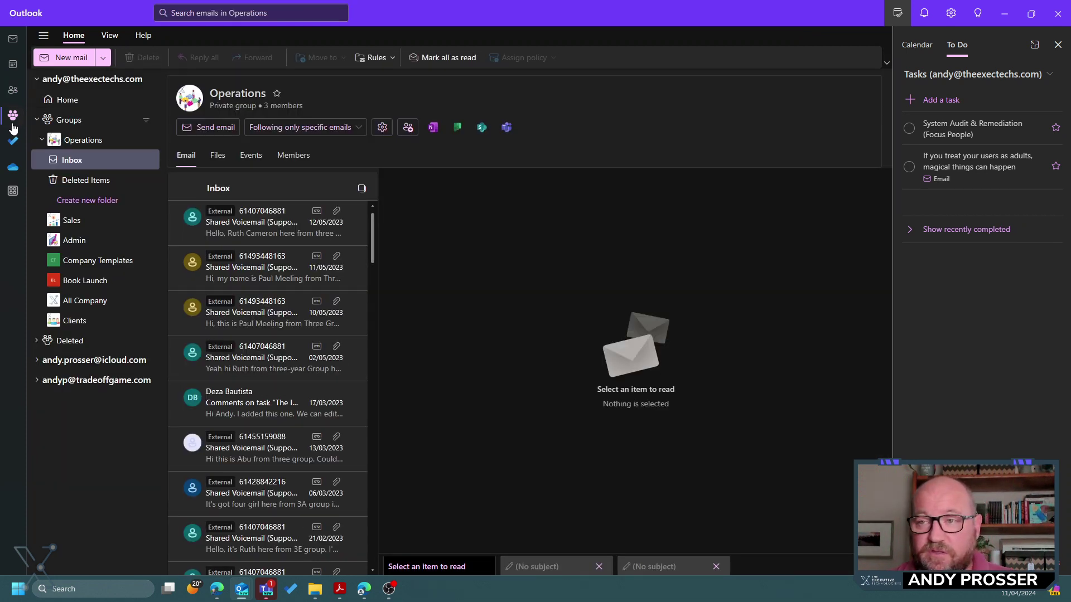
Step: Open the Operations group's add-members window, close it without adding anyone, and go to To Do
click(408, 128)
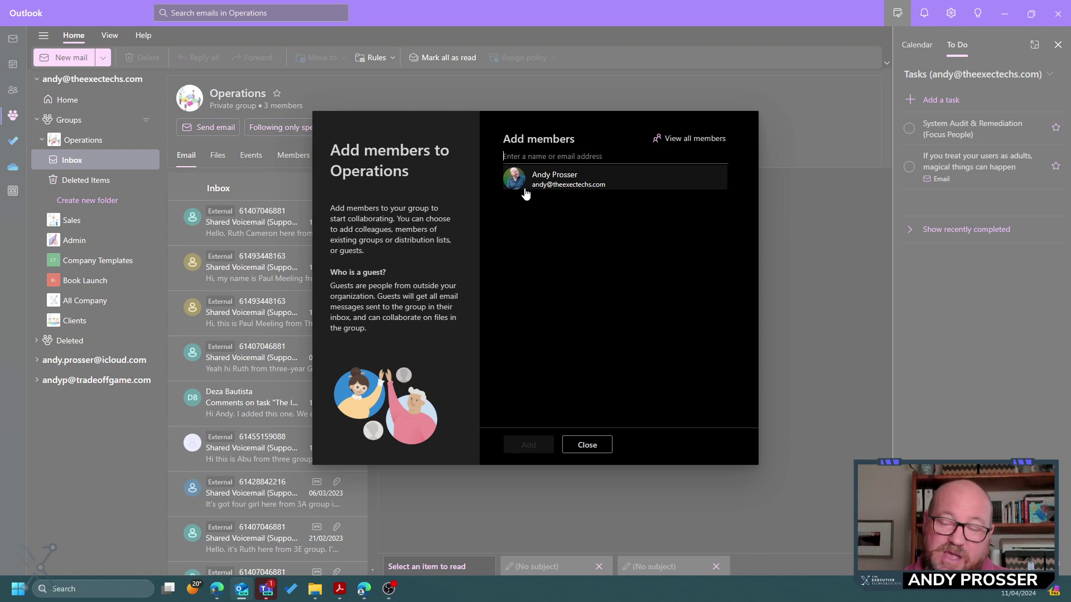
click(591, 446)
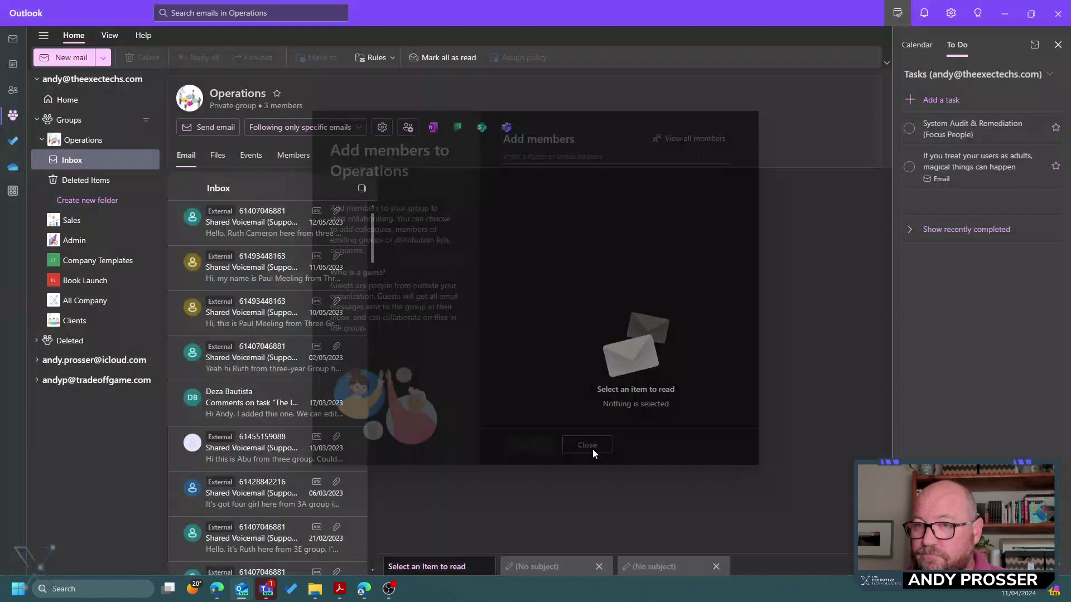
click(13, 140)
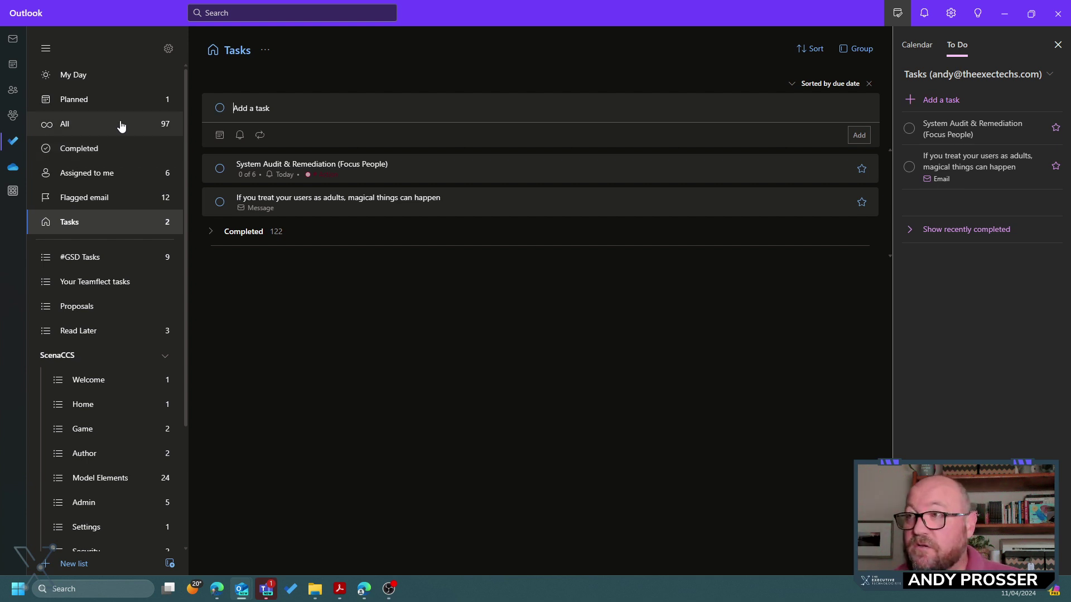
Step: Begin a new task in My Day, then switch to the OneDrive recent files view
click(950, 101)
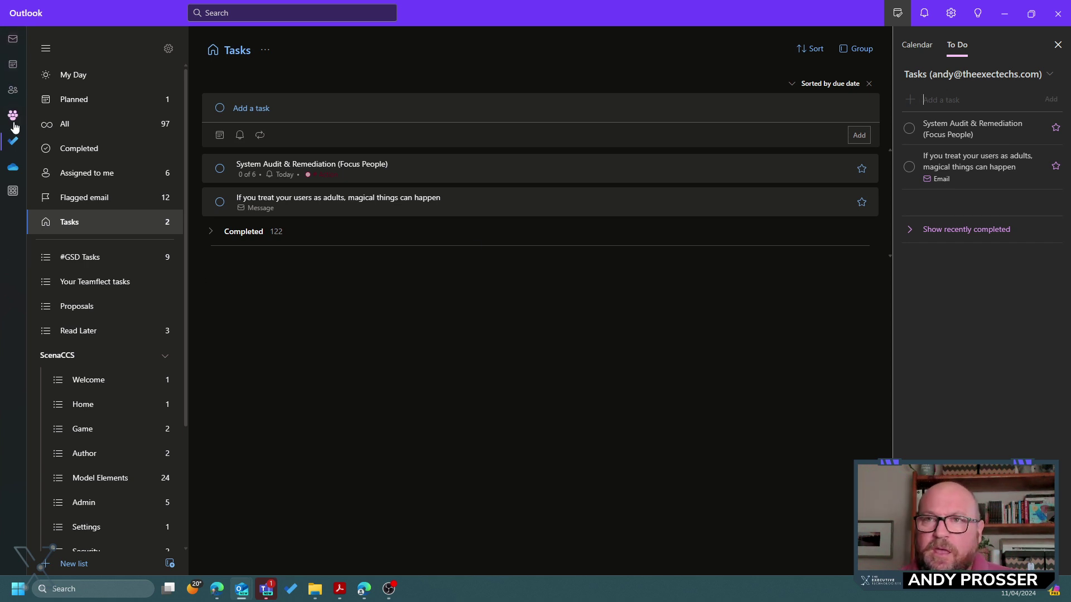
click(12, 167)
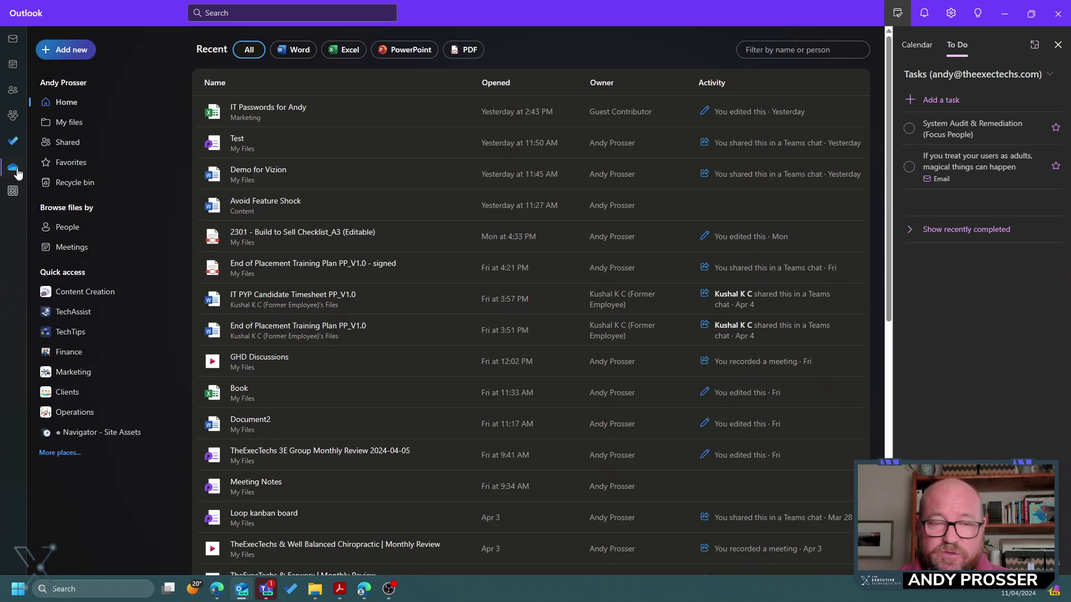
Step: Browse OneDrive files by Meetings, scrolling past meeting recordings back into 2022
click(82, 249)
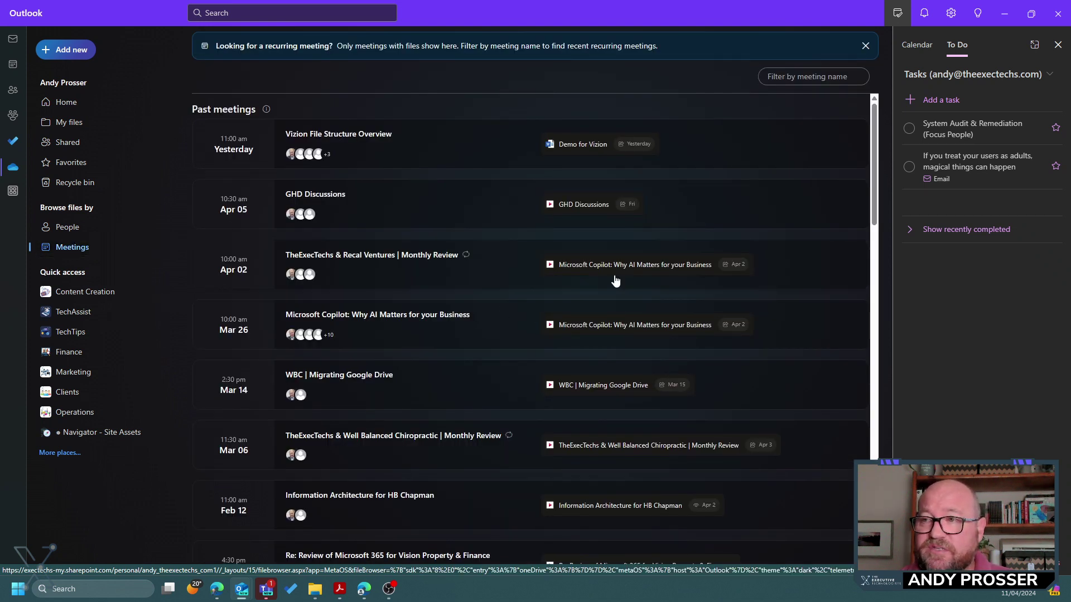
scroll(642, 263, down, 8)
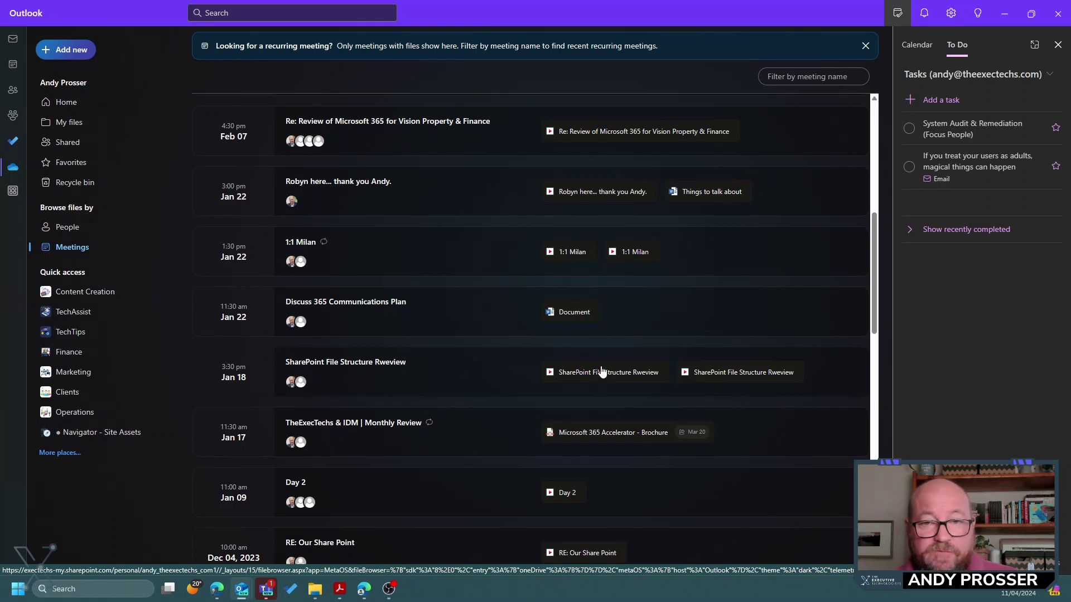
scroll(580, 363, down, 12)
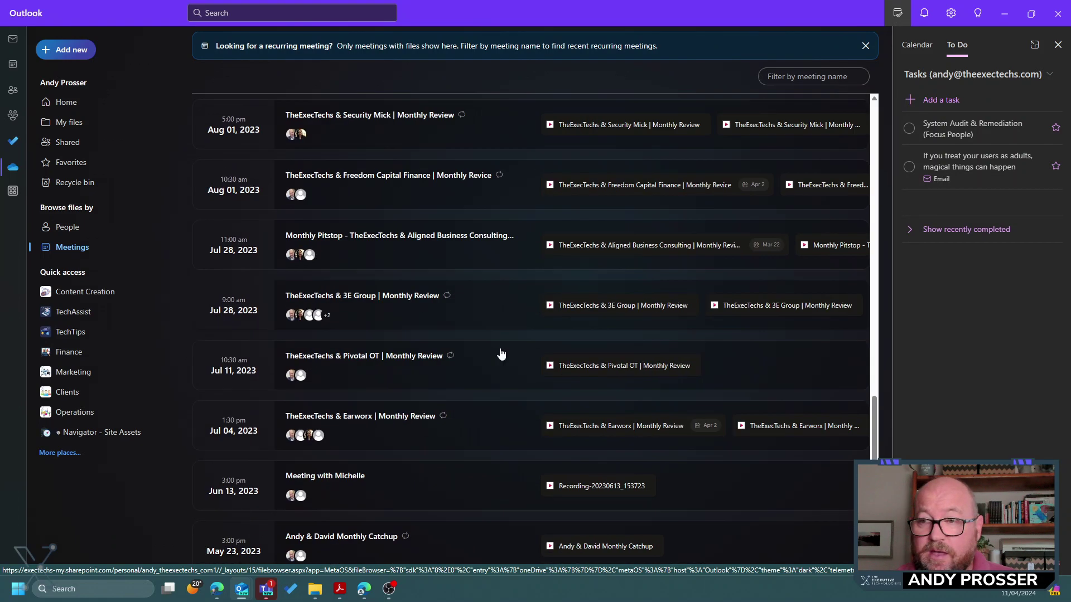
scroll(502, 354, down, 5)
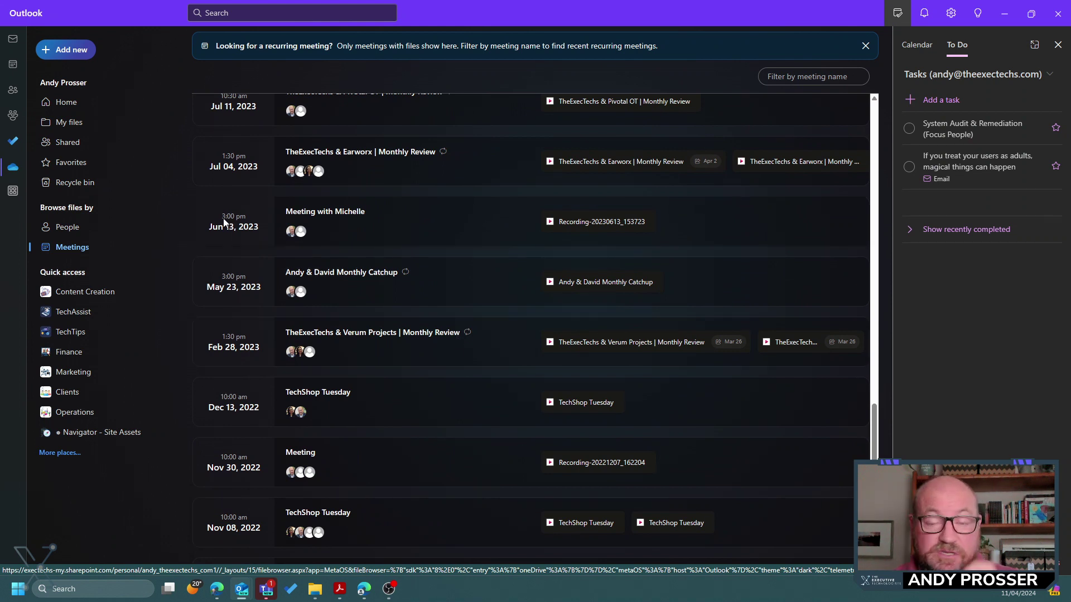
click(229, 12)
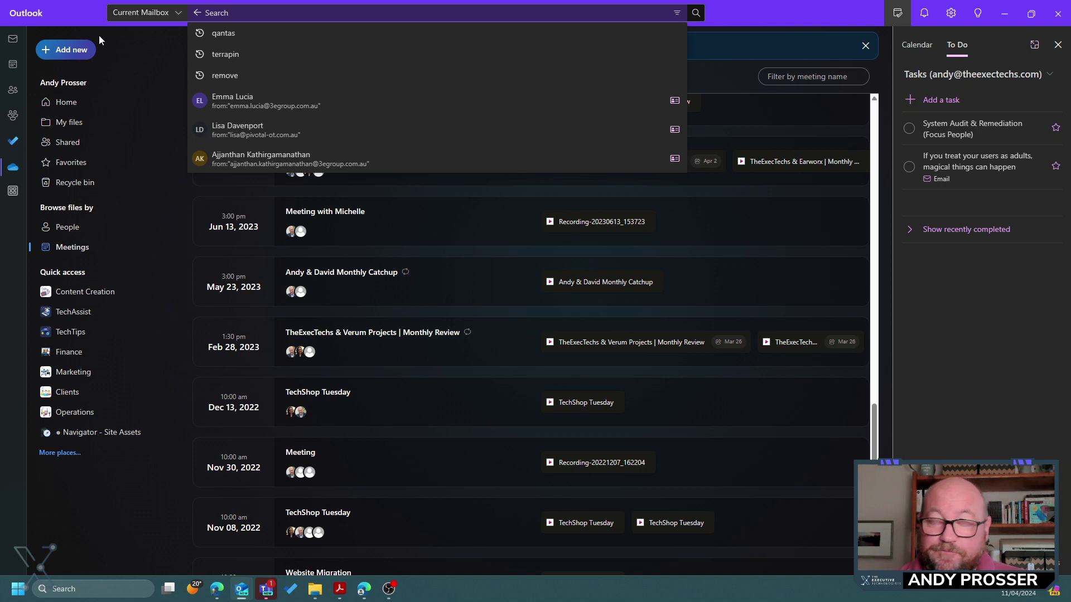
Step: Open Bookings from More apps to view the booking pages, then return to the Mail inbox
click(13, 191)
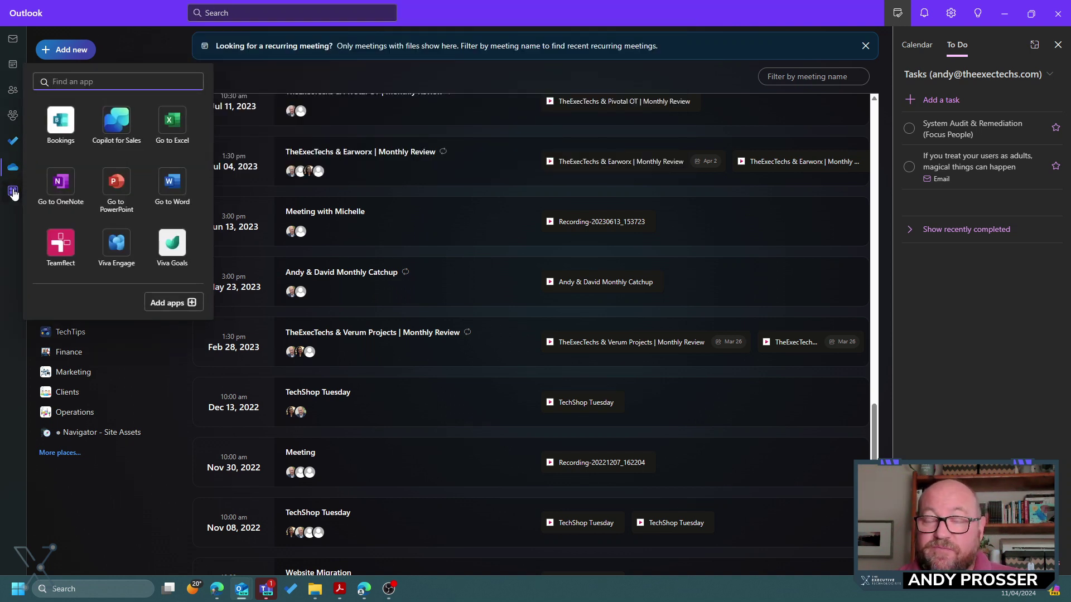
click(62, 134)
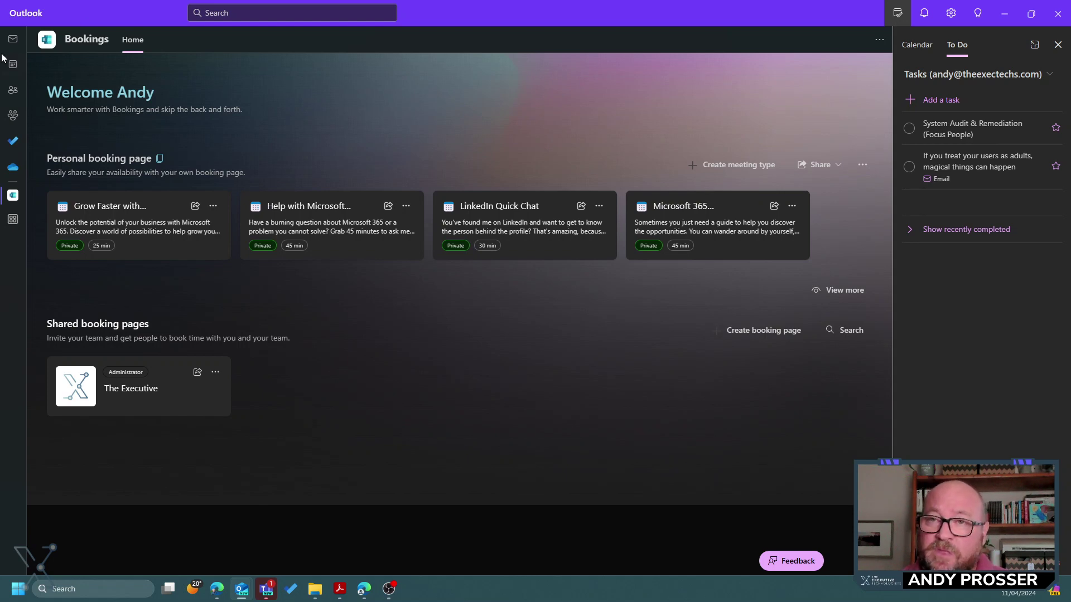
click(10, 40)
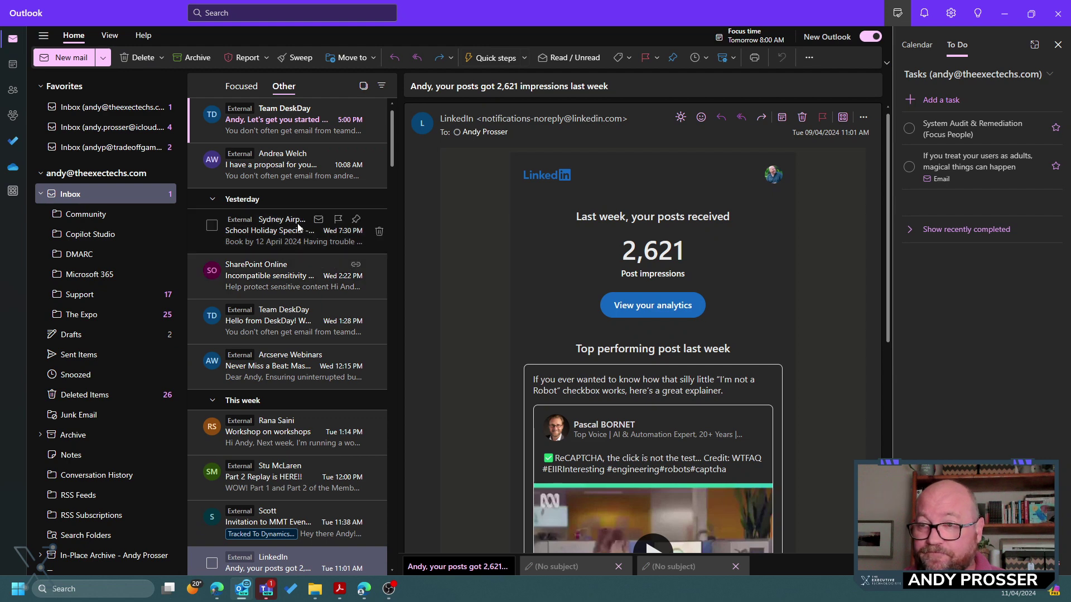
Step: Open the Arcserve Webinars email and bring up Sweep to move that sender's Inbox messages to Deleted Items
scroll(306, 289, down, 2)
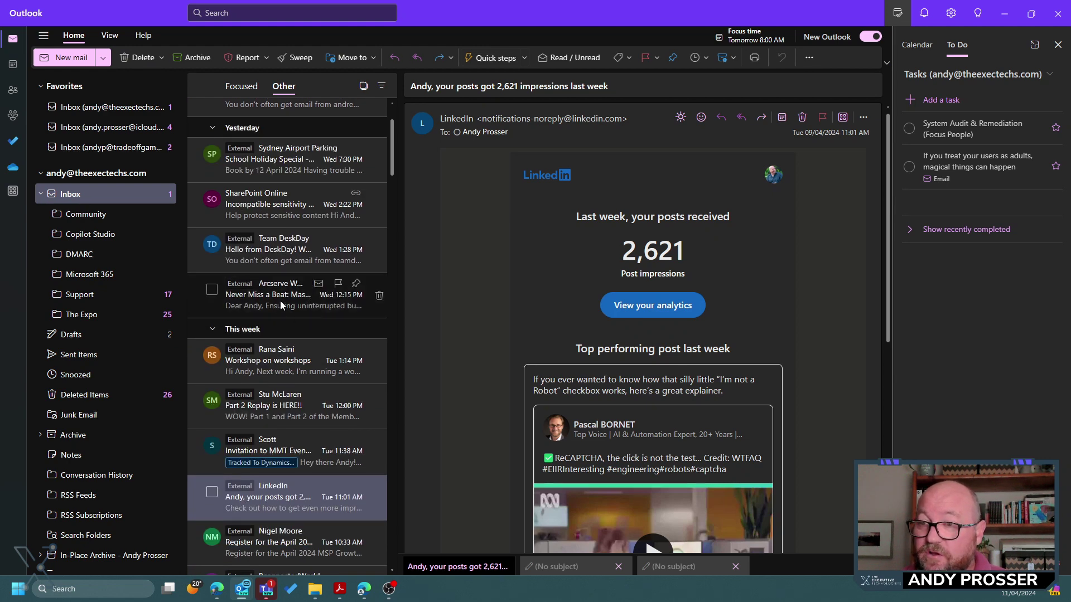
click(283, 301)
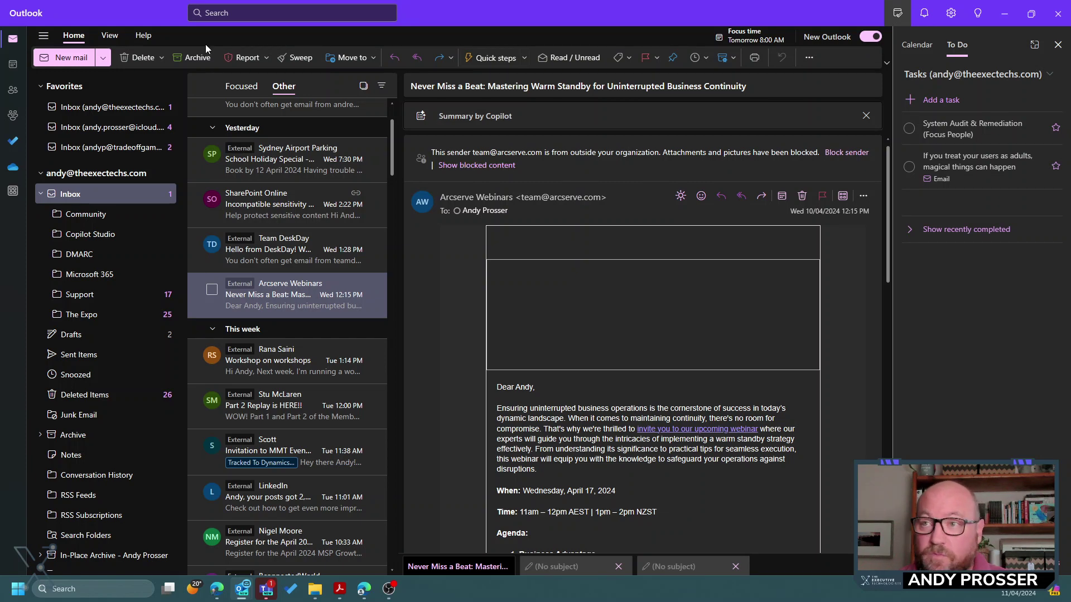
click(295, 57)
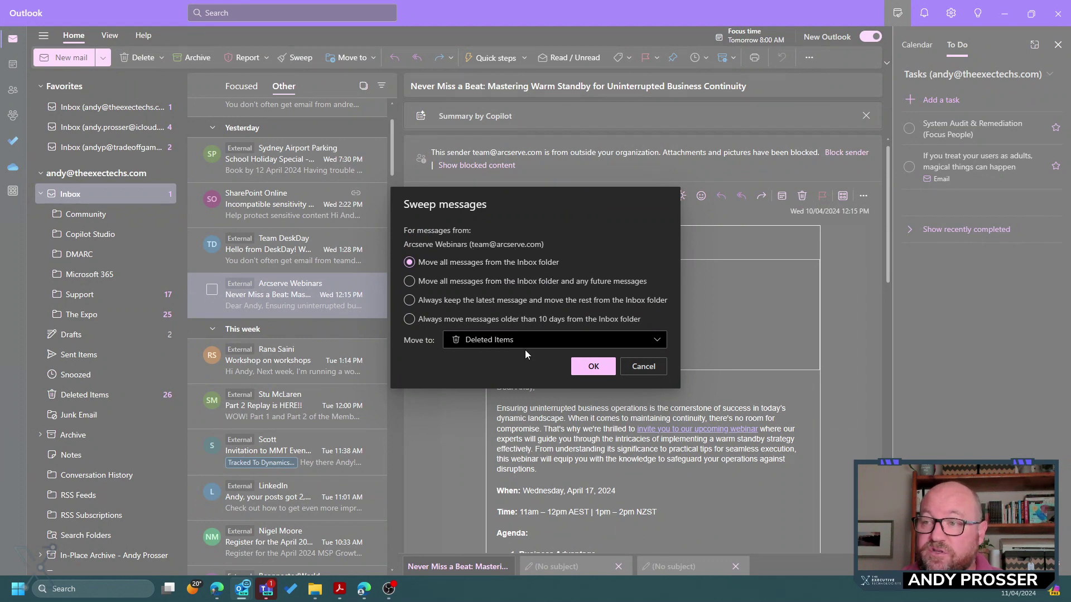
Step: Confirm the sweep so every Arcserve Webinars message in the Inbox moves to Deleted Items
click(594, 368)
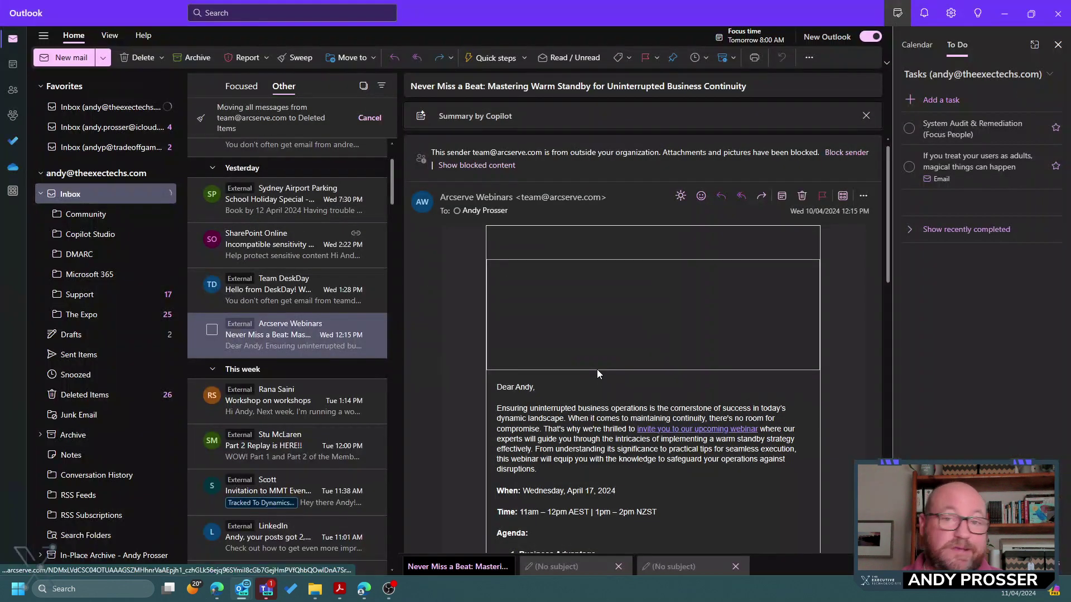